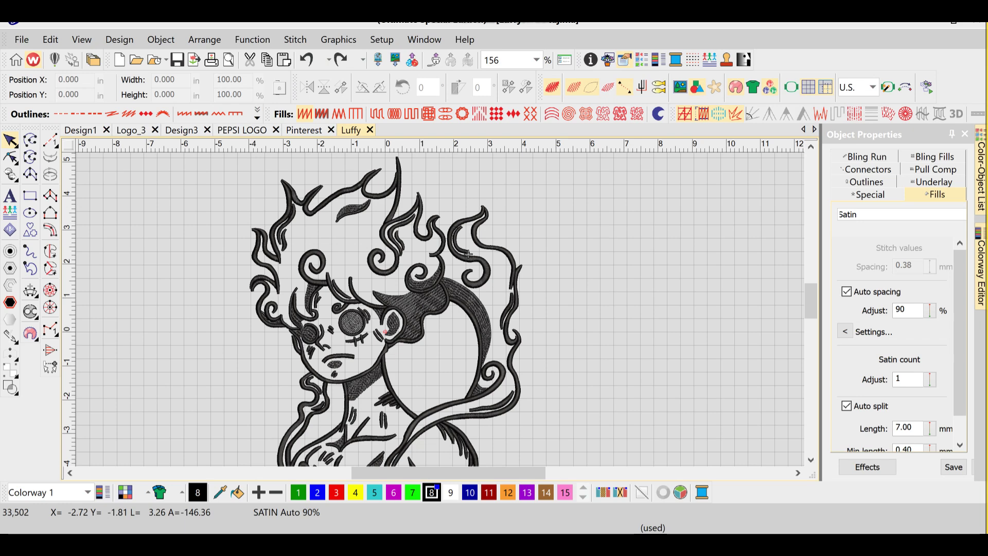
# Step: Examine the black stitch lines and shaded fills of the Luffy design, both as a whole and close up around the face
pyautogui.scroll(-3, 468, 254)
pyautogui.scroll(3, 434, 267)
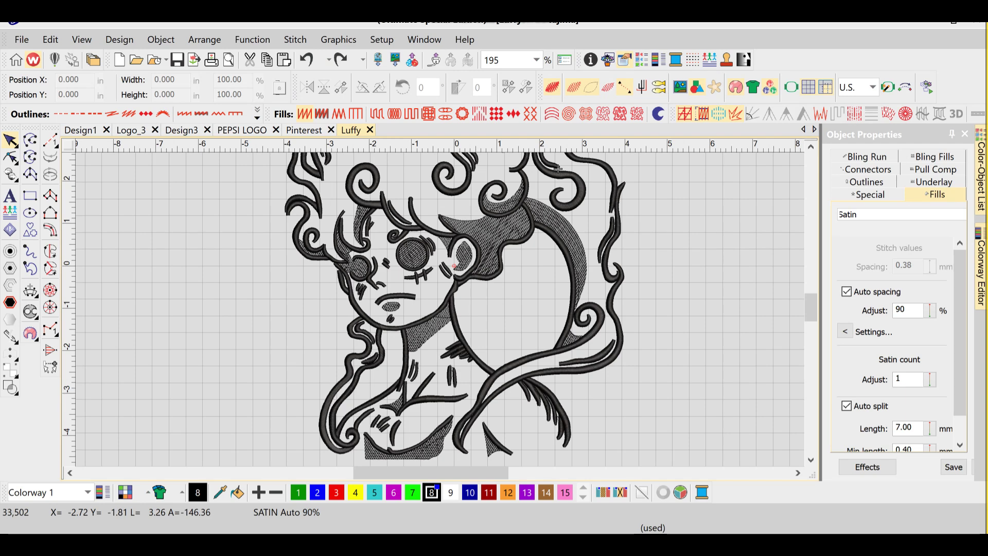
pyautogui.scroll(-2, 510, 204)
pyautogui.scroll(4, 510, 203)
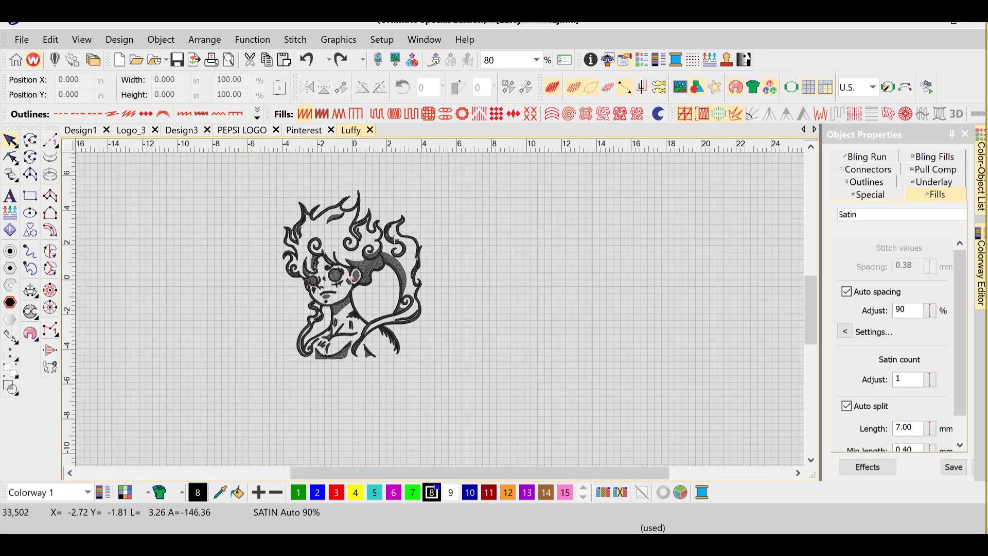
pyautogui.scroll(2, 536, 280)
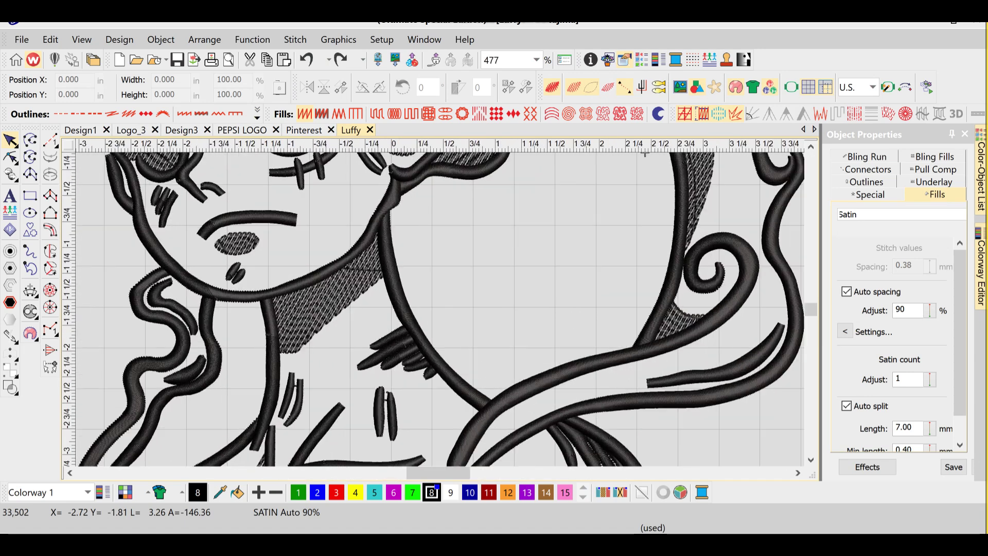
pyautogui.scroll(-3, 536, 280)
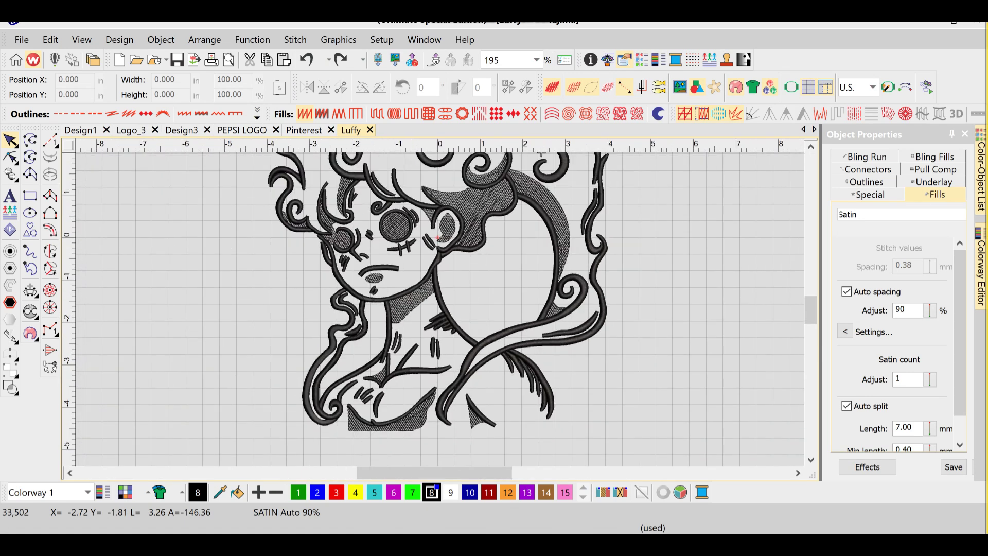
pyautogui.scroll(2, 455, 220)
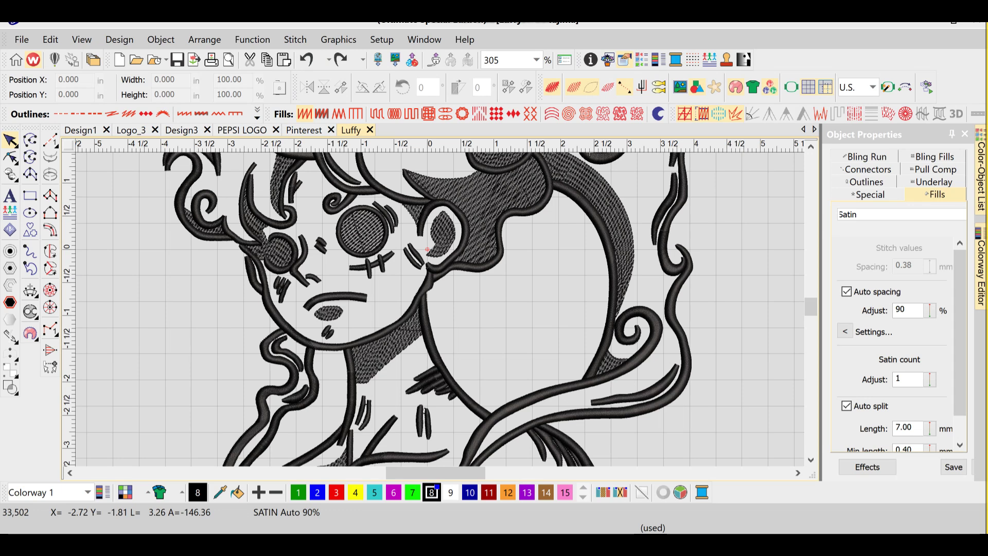
pyautogui.scroll(2, 427, 250)
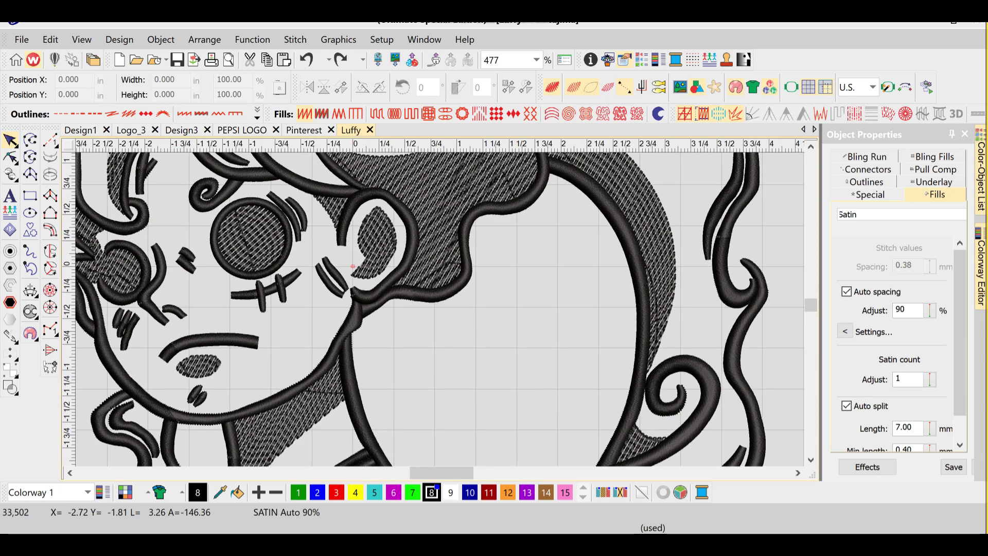
pyautogui.scroll(1, 440, 308)
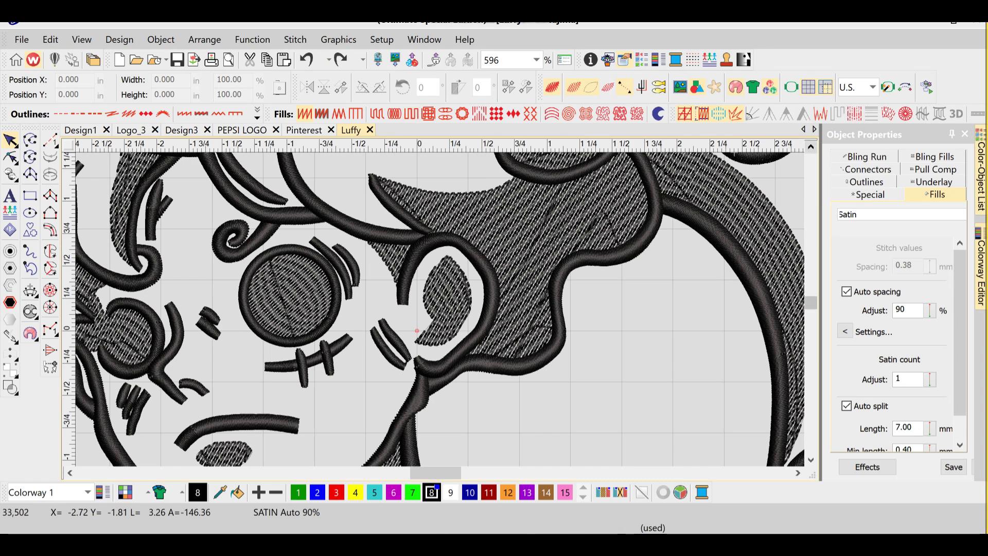
pyautogui.scroll(-2, 416, 330)
pyautogui.scroll(2, 437, 360)
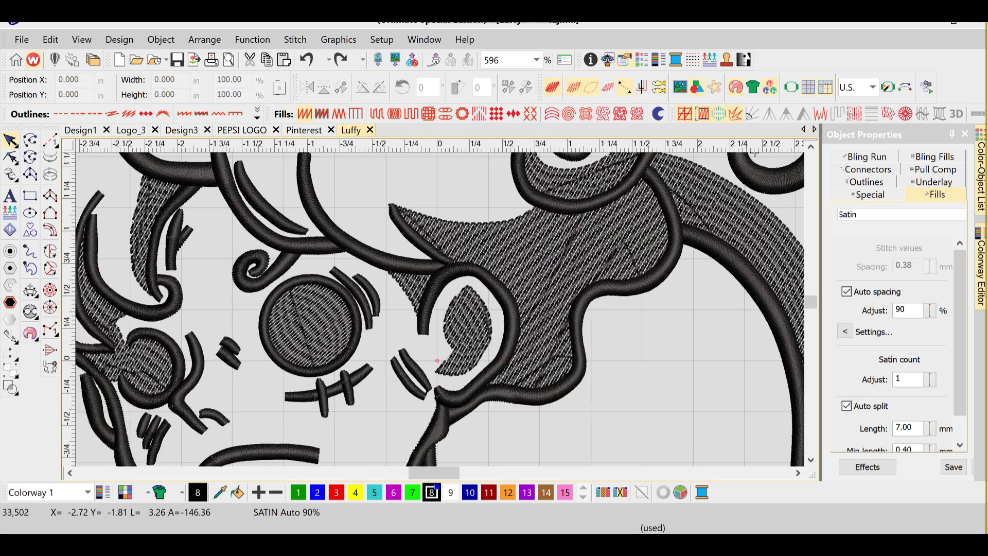
pyautogui.scroll(-2, 437, 361)
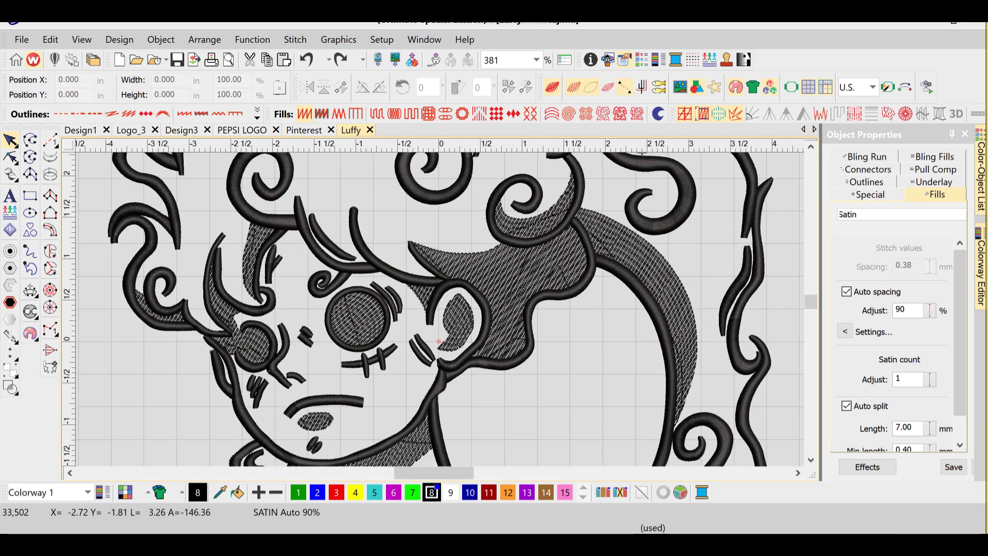
# Step: Inspect the Luffy design closely from the hair curls across the face and ear to the chin and neck
pyautogui.hscroll(-3, 440, 309)
pyautogui.hscroll(9, 440, 309)
pyautogui.hscroll(-4, 440, 309)
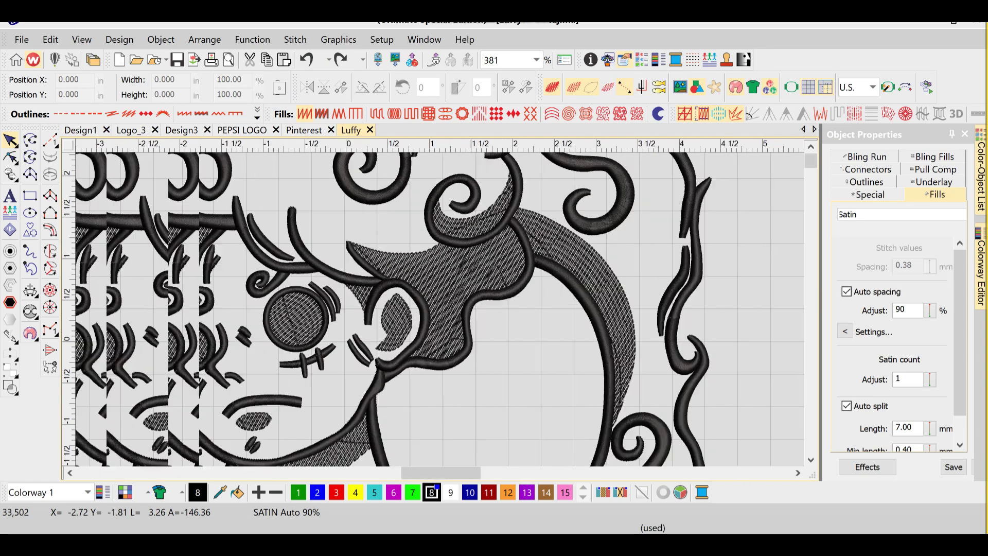
pyautogui.hscroll(-4, 469, 341)
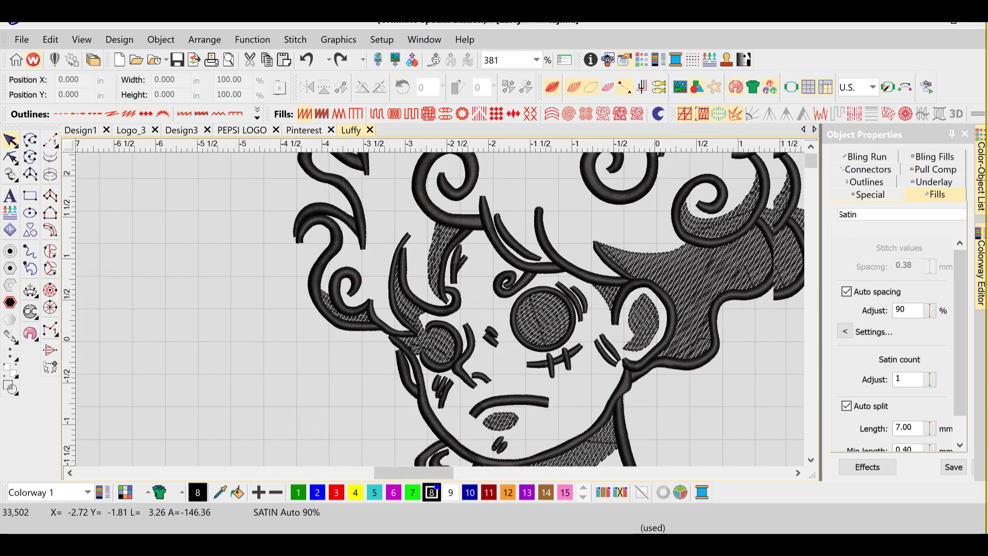
pyautogui.hscroll(-1, 440, 309)
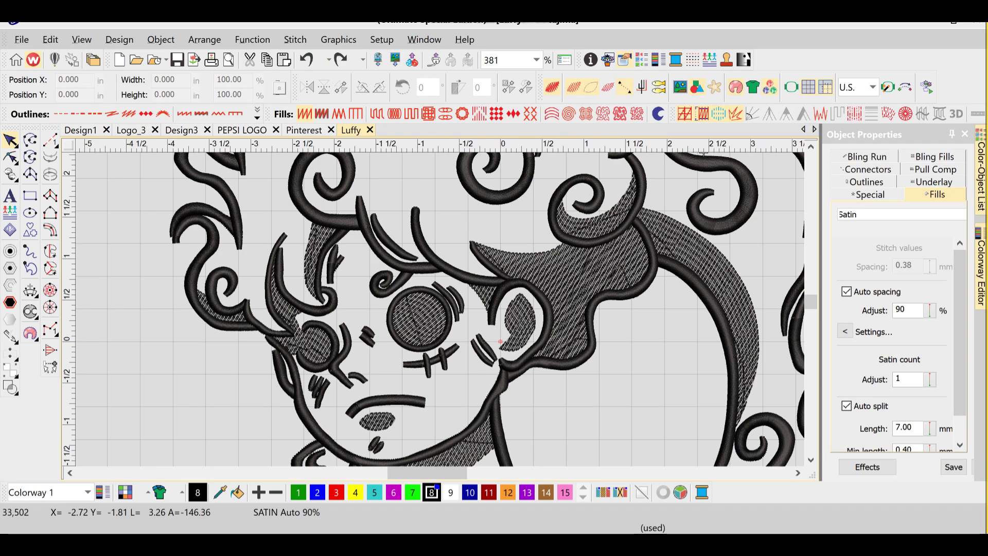
pyautogui.scroll(-10, 703, 275)
pyautogui.scroll(14, 703, 275)
pyautogui.scroll(-9, 704, 275)
pyautogui.scroll(6, 704, 275)
pyautogui.scroll(-1, 703, 275)
pyautogui.hscroll(6, 703, 276)
pyautogui.hscroll(-6, 703, 275)
pyautogui.scroll(-3, 704, 275)
pyautogui.scroll(4, 500, 279)
pyautogui.scroll(-3, 501, 280)
pyautogui.hscroll(-2, 500, 279)
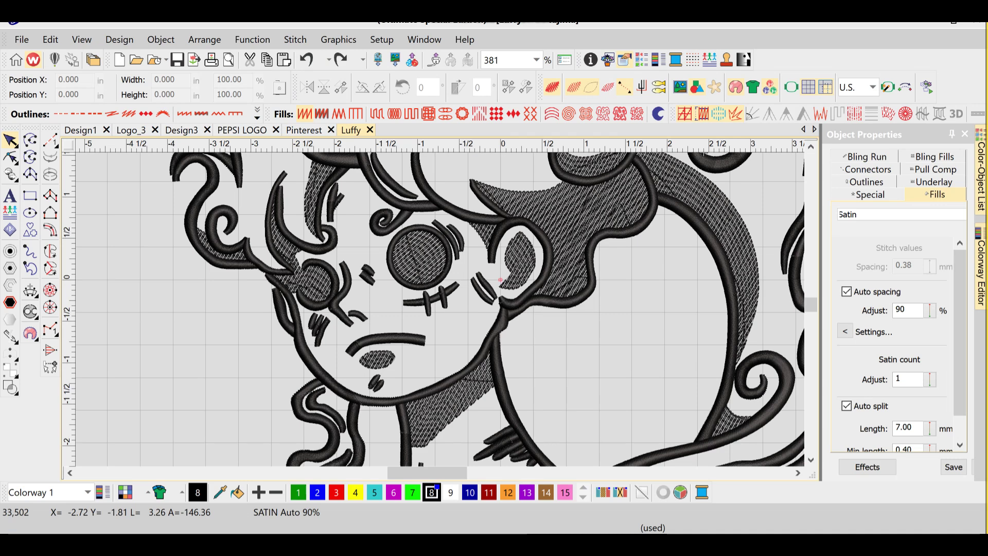
# Step: Check the satin fill settings of the outline column behind Luffy's ear, and leave nothing selected
pyautogui.click(500, 279)
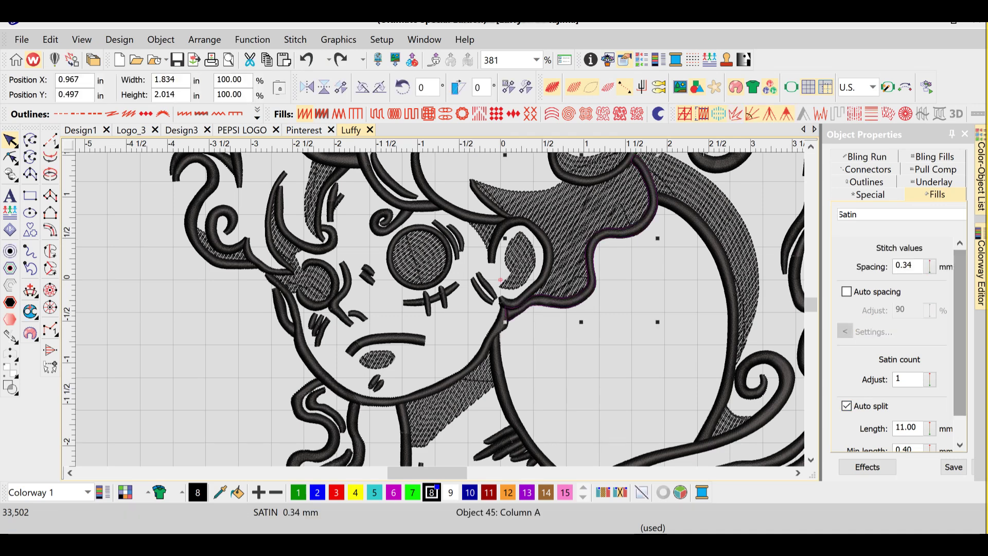
pyautogui.click(273, 363)
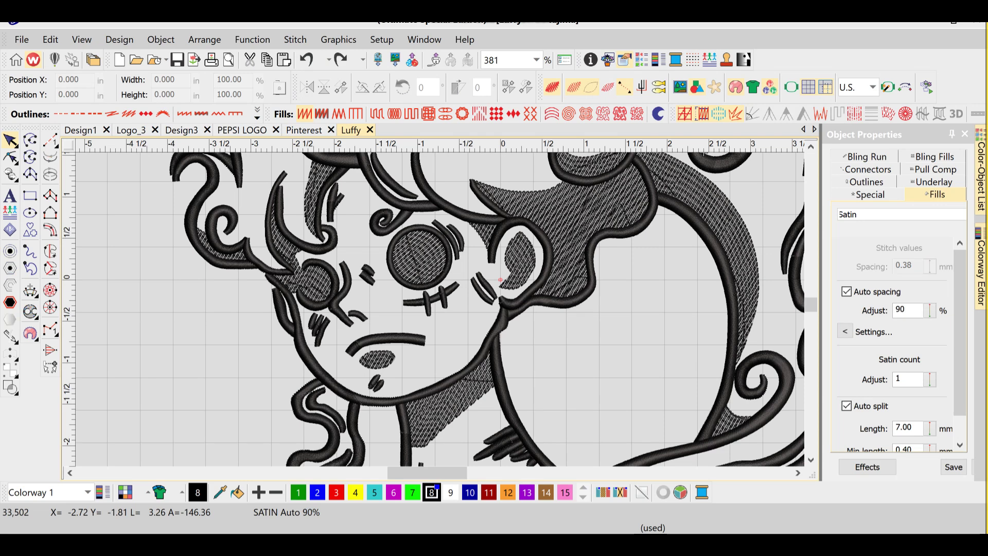
pyautogui.click(581, 216)
pyautogui.click(787, 201)
pyautogui.scroll(-2, 786, 201)
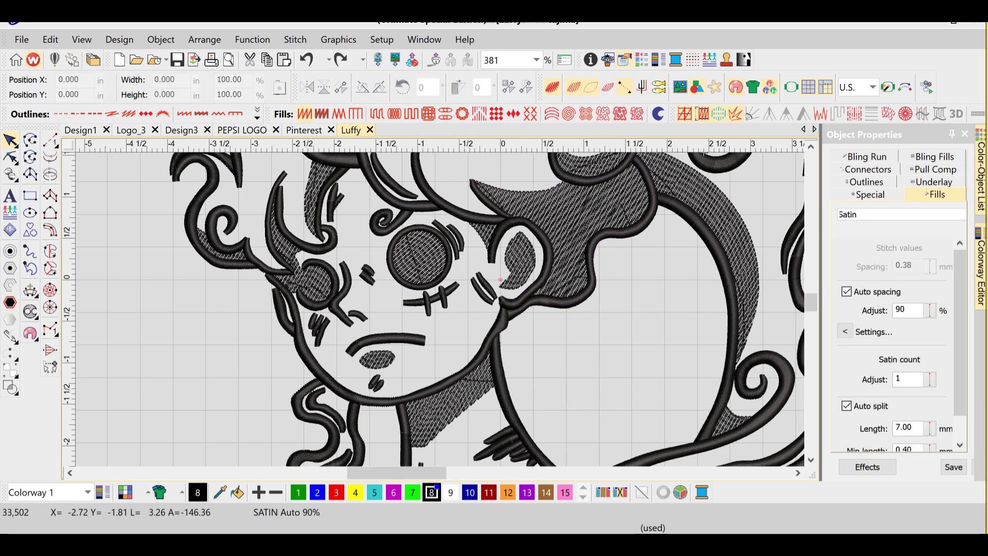
pyautogui.scroll(-1, 786, 200)
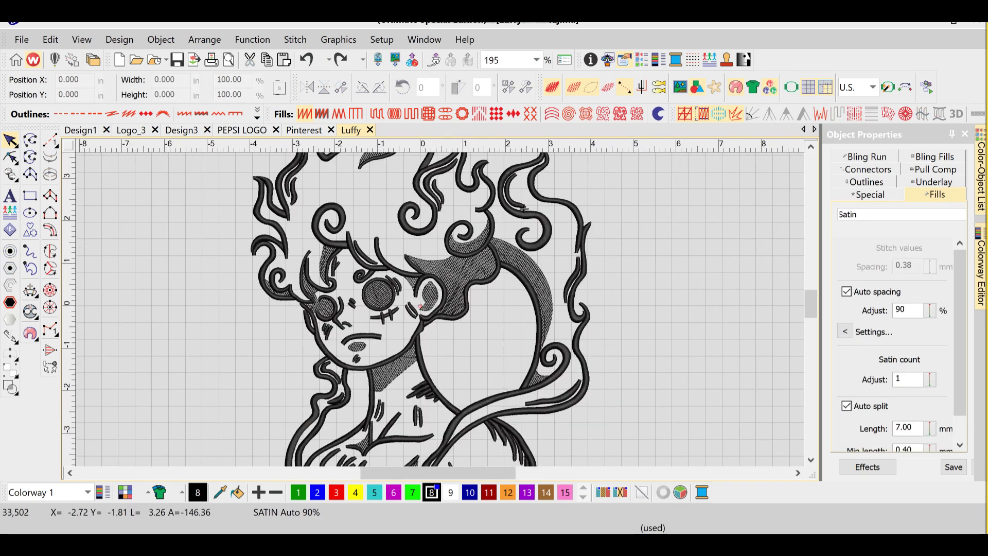
# Step: Switch to the Pinterest design and set the stitch spacing of its red circular Tatami fill to 0.34 mm
pyautogui.click(304, 130)
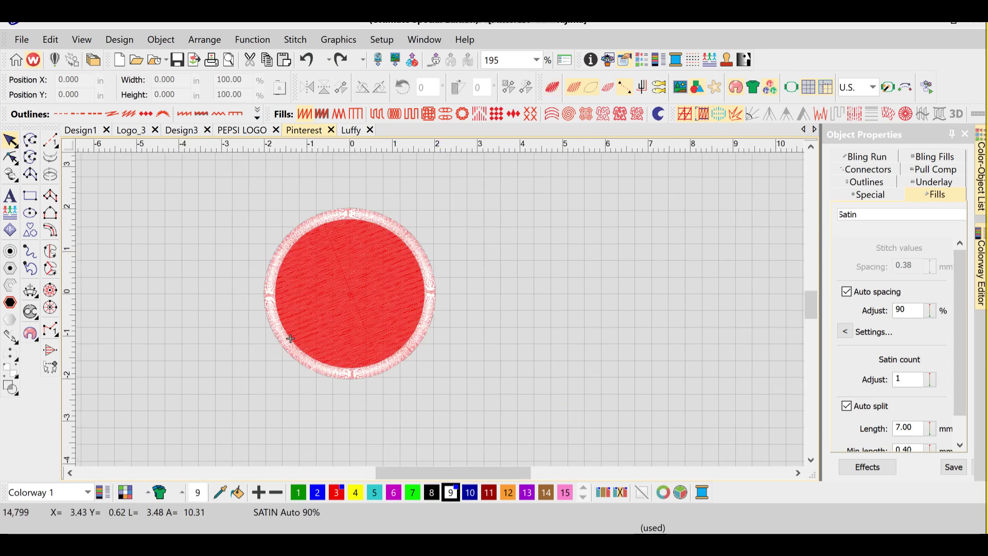
pyautogui.click(290, 338)
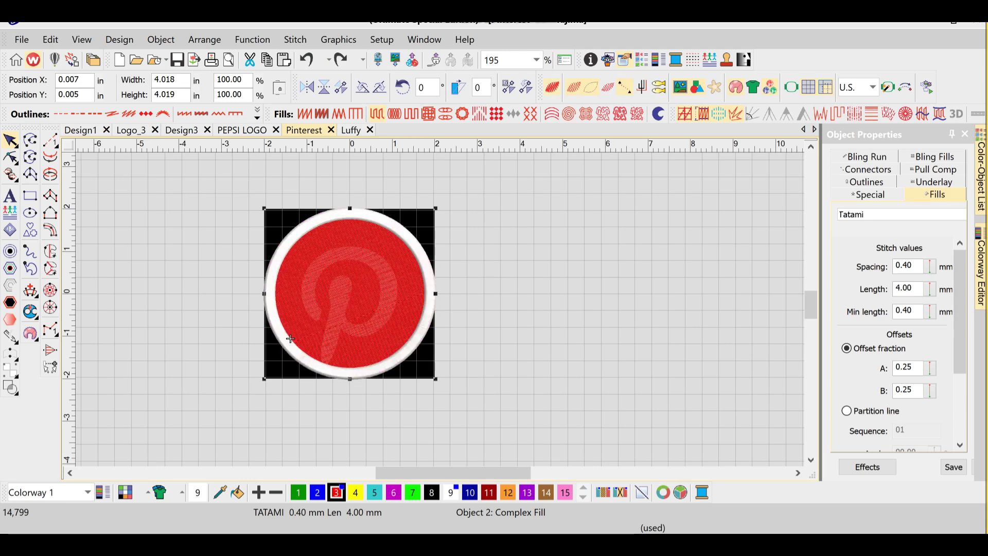
pyautogui.press('d')
pyautogui.press('Escape')
pyautogui.click(290, 339)
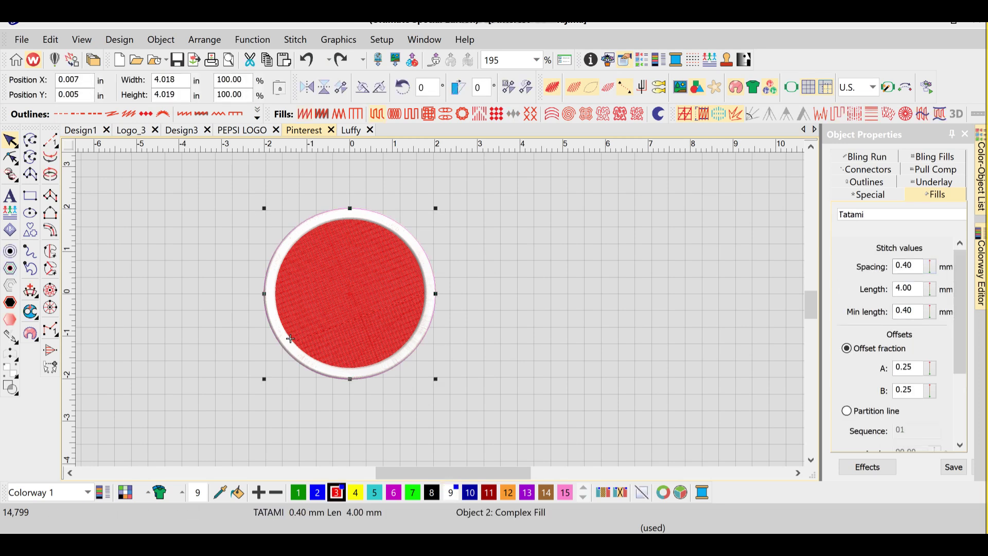
pyautogui.hotkey('shift', 'Left')
pyautogui.hotkey('shift', 'Left')
pyautogui.write('34')
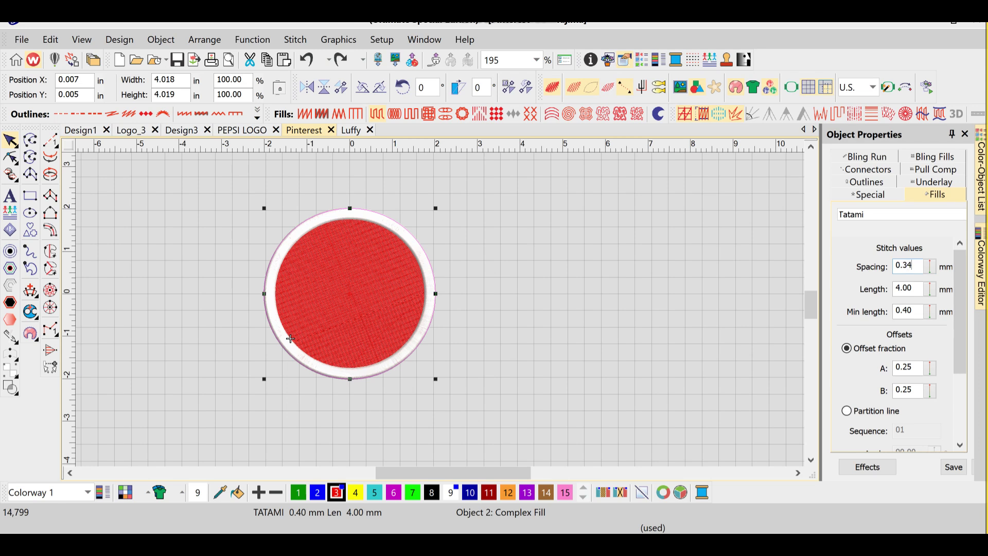
pyautogui.press('Return')
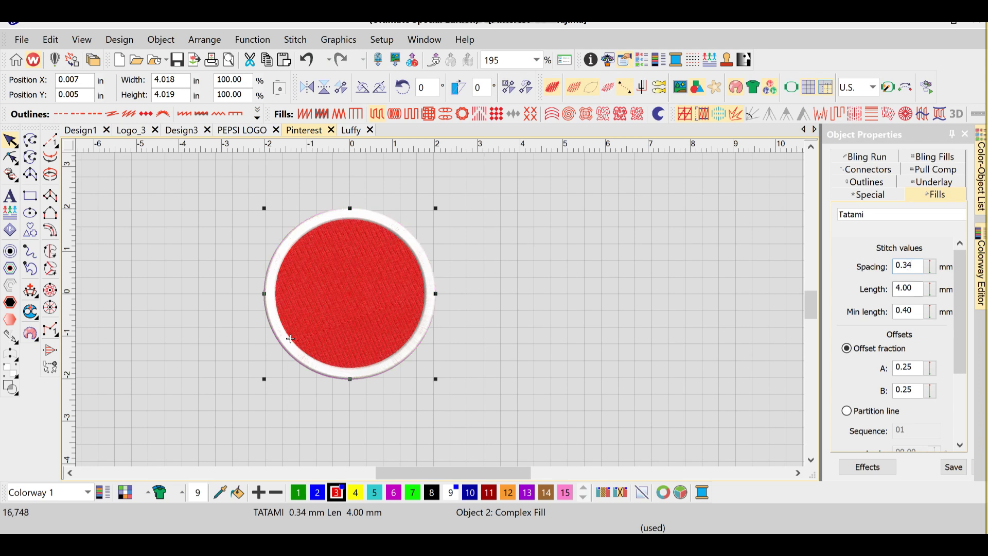
# Step: Set the red circle's Tatami stitch length to 3.40 mm and its minimum length to 0.10 mm
pyautogui.click(903, 288)
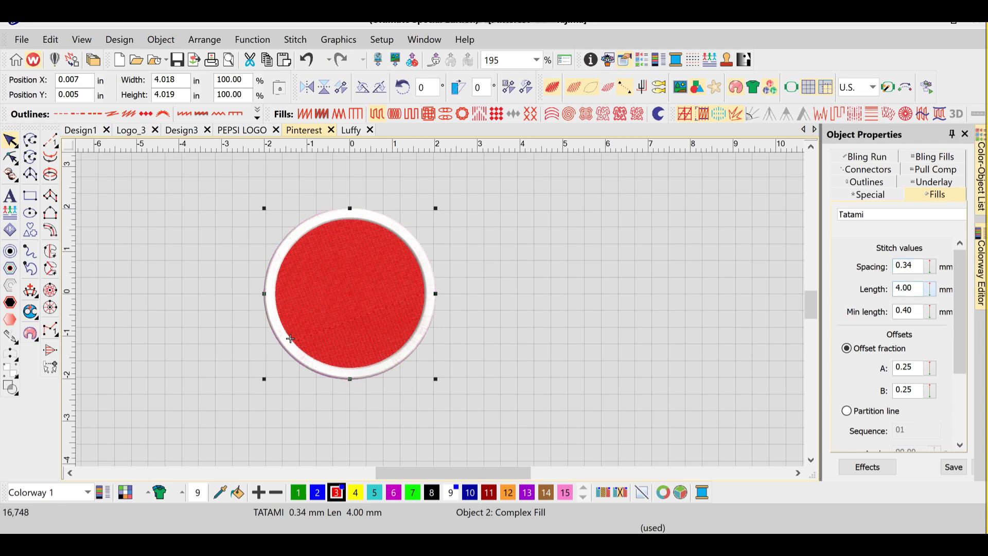
pyautogui.hotkey('ctrl', 'a')
pyautogui.write('3.4')
pyautogui.press('Tab')
pyautogui.write('10')
pyautogui.press('Return')
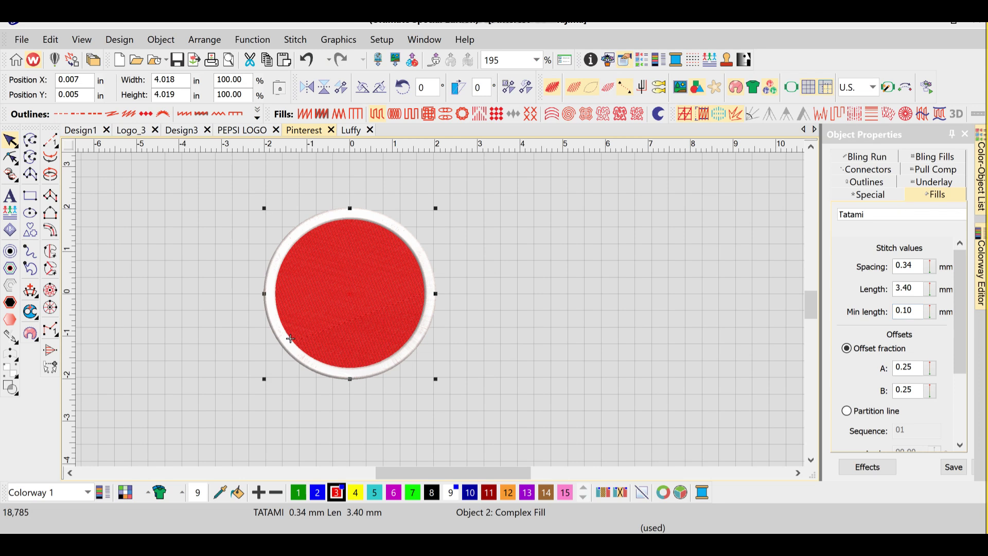
# Step: Change the red circle's minimum stitch length to 0.80 mm, recheck its fill values, and deselect it
pyautogui.press('BackSpace')
pyautogui.press('BackSpace')
pyautogui.write('80')
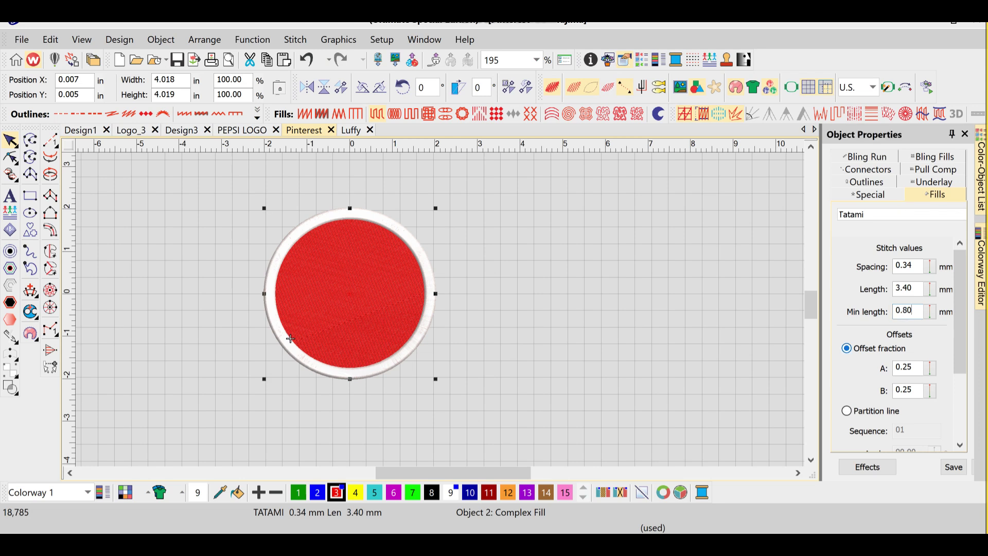
pyautogui.press('Return')
pyautogui.press('Escape')
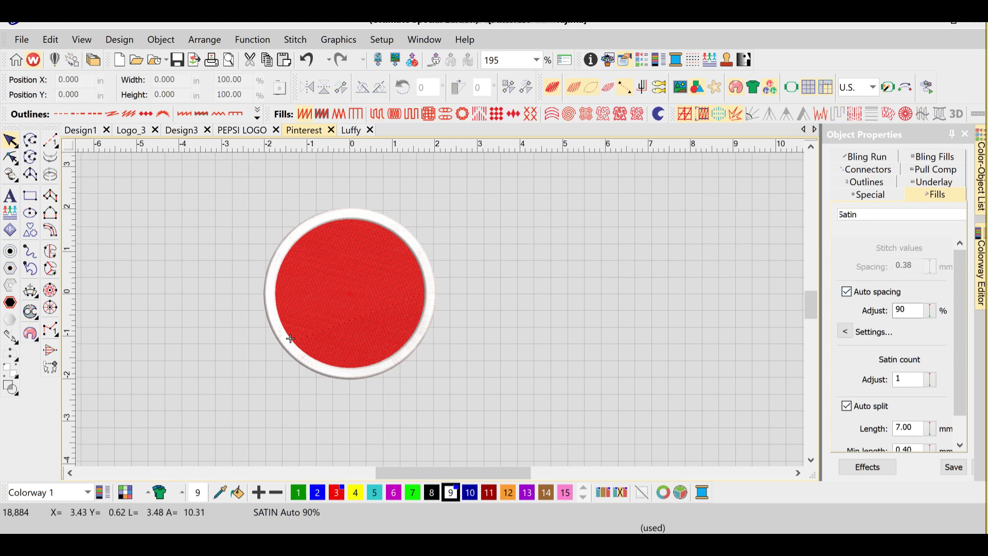
pyautogui.click(290, 338)
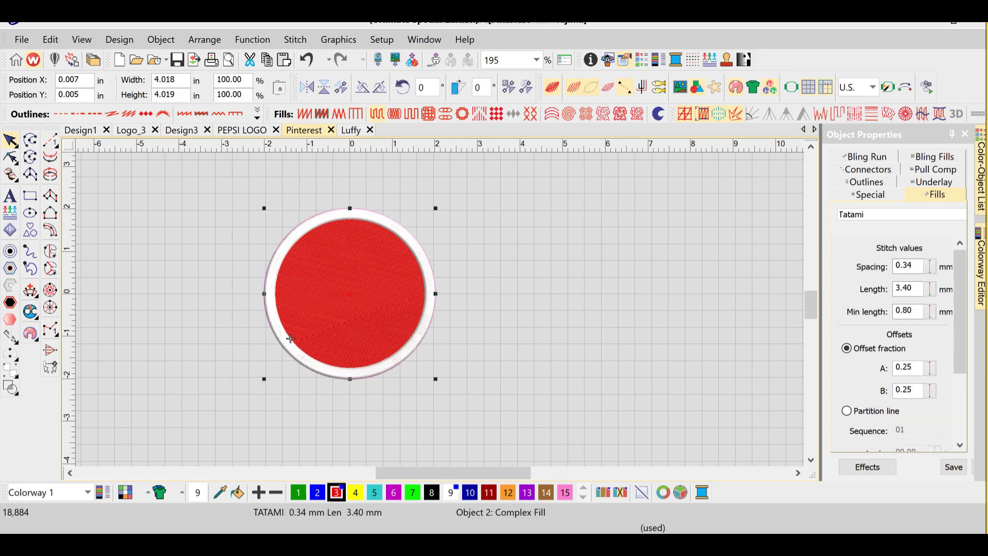
pyautogui.press('Escape')
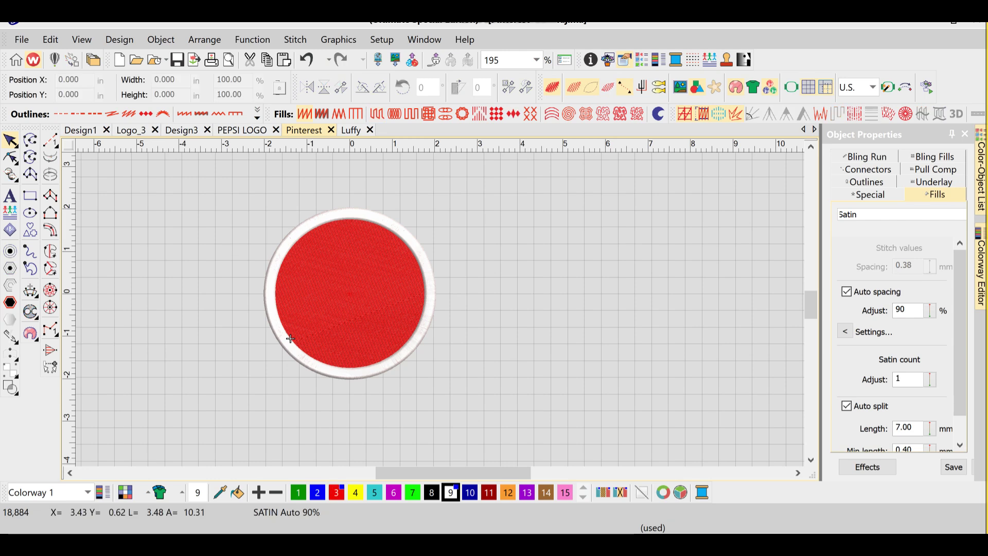
# Step: Return to the Luffy design and review the underlay settings of the large curled satin strand beside the hair
pyautogui.click(351, 131)
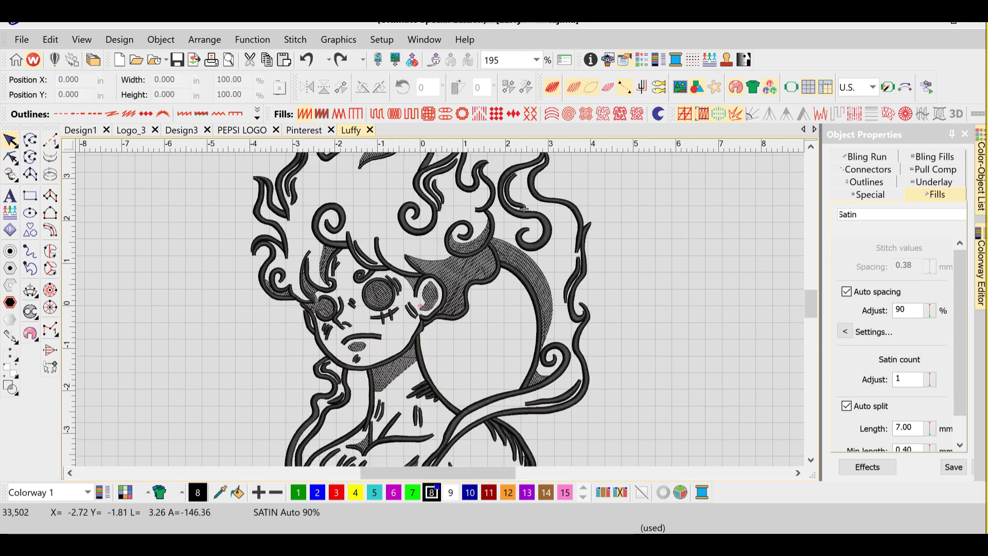
pyautogui.scroll(3, 523, 209)
pyautogui.click(359, 265)
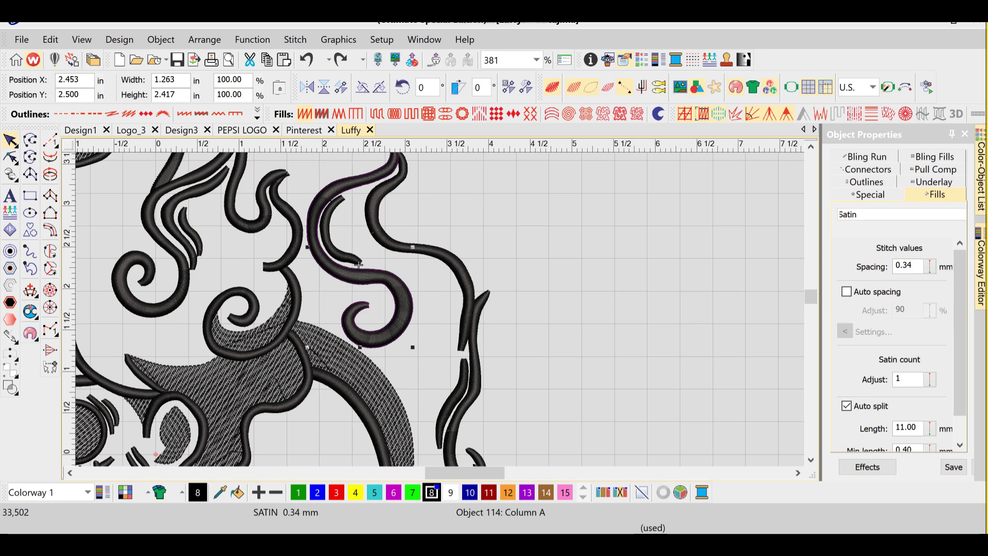
pyautogui.click(933, 182)
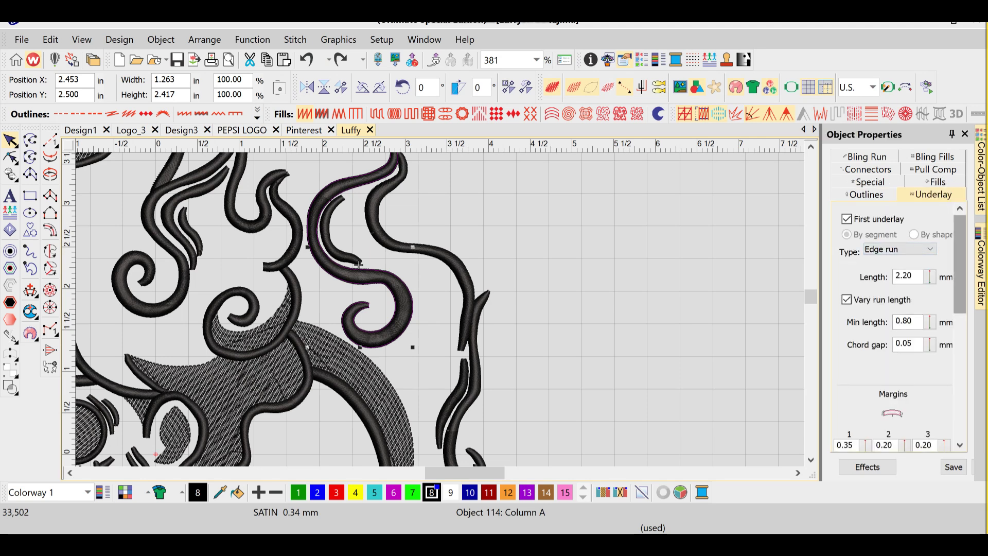
pyautogui.scroll(-3, 898, 324)
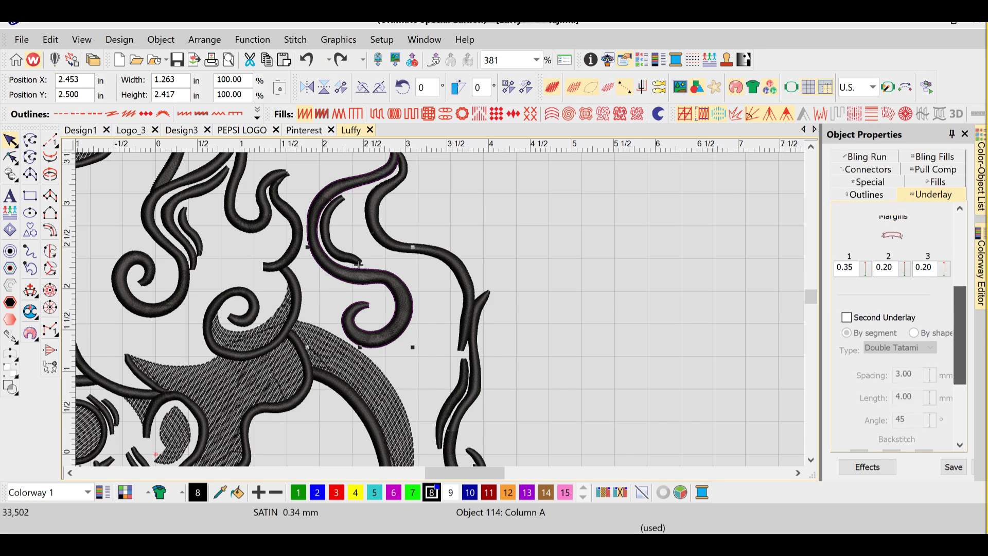
pyautogui.scroll(3, 898, 324)
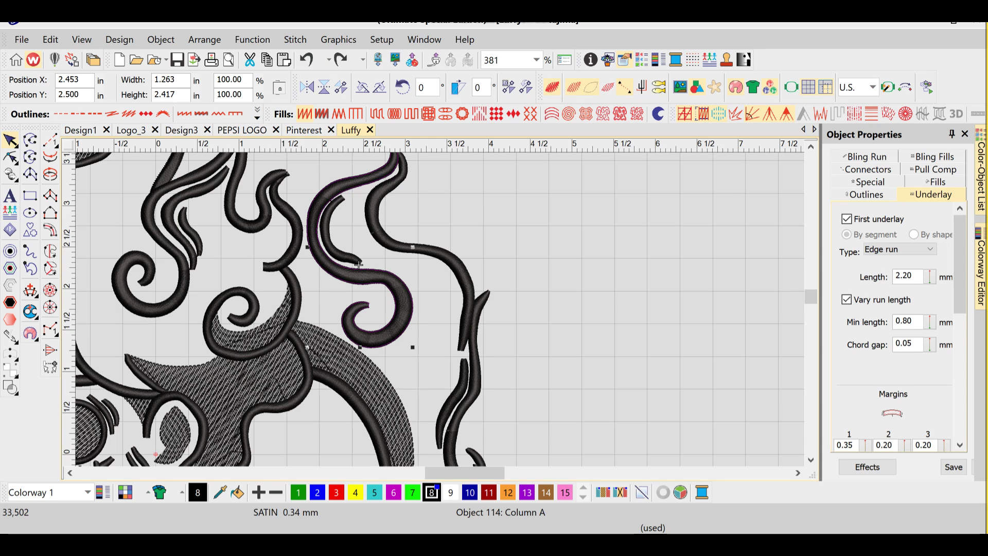
pyautogui.scroll(-5, 359, 264)
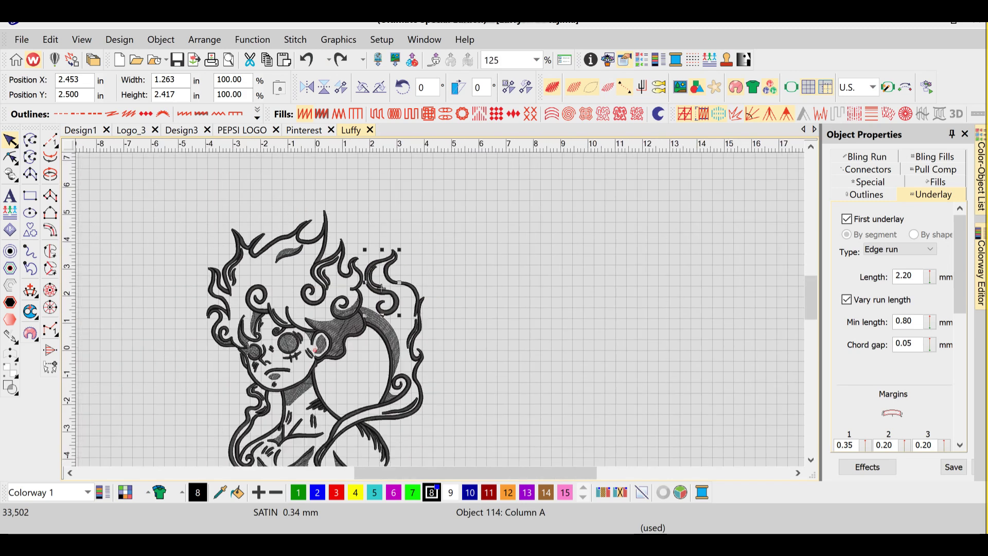
pyautogui.scroll(-1, 359, 264)
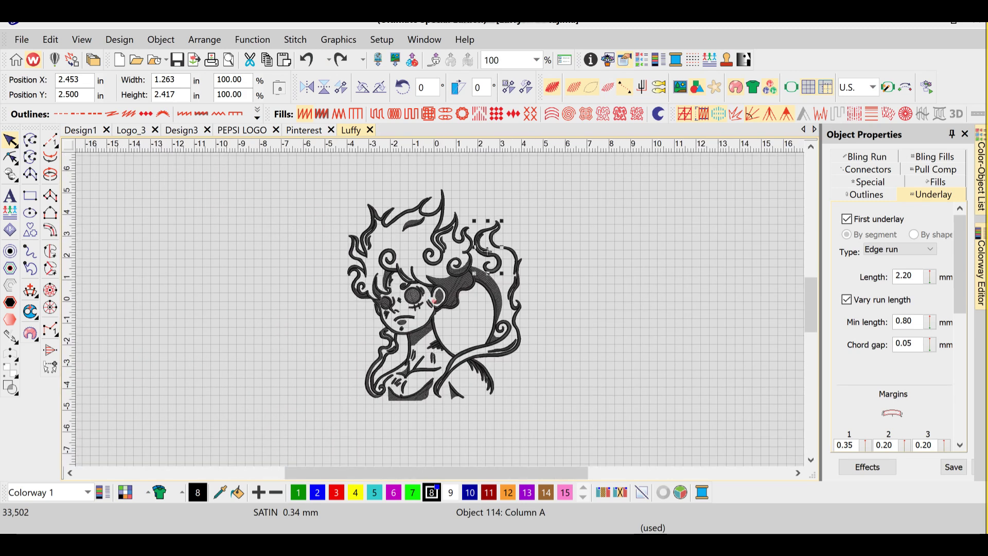
# Step: Turn off TrueView and examine the travel stitches connecting the Luffy design's objects
pyautogui.scroll(1, 440, 255)
pyautogui.hotkey('ctrl', 'a')
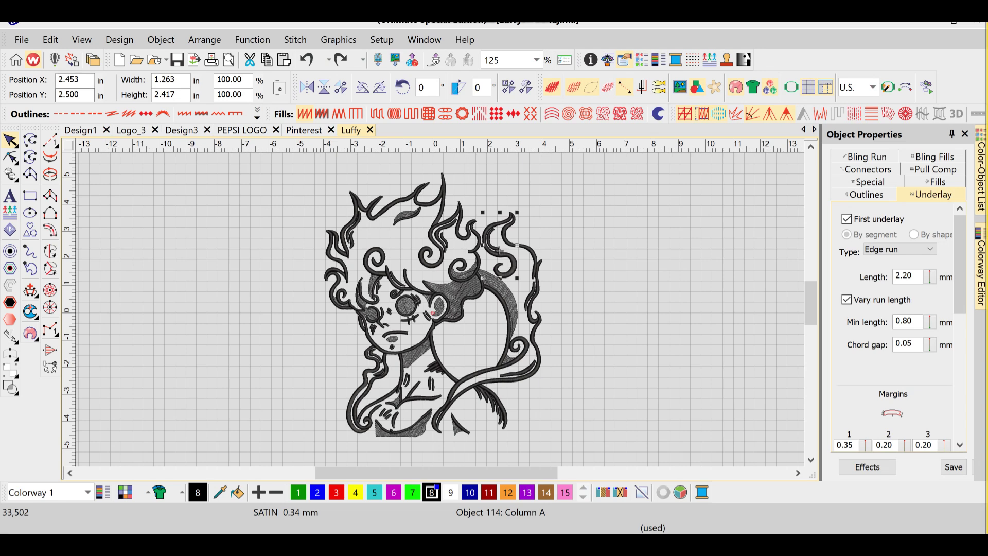
pyautogui.press('Escape')
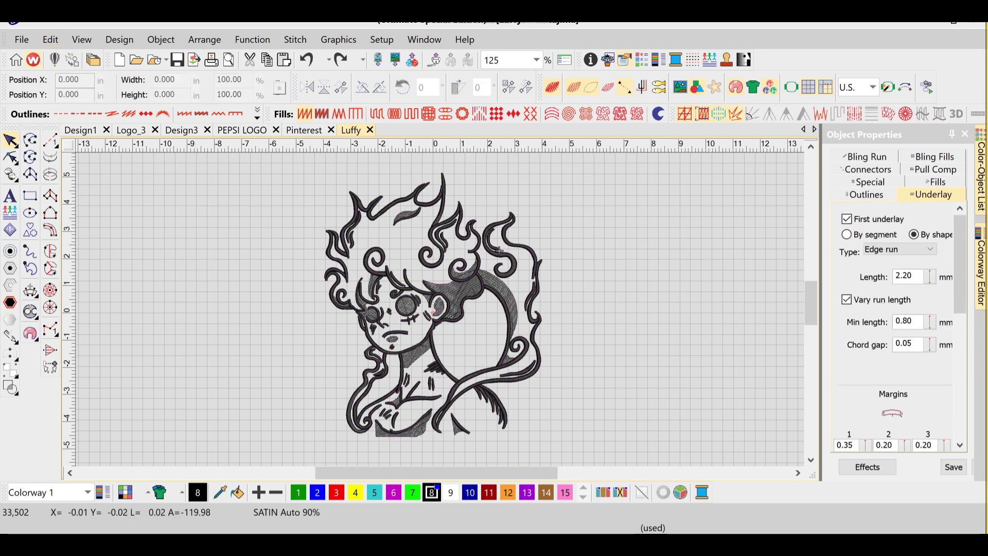
pyautogui.press('t')
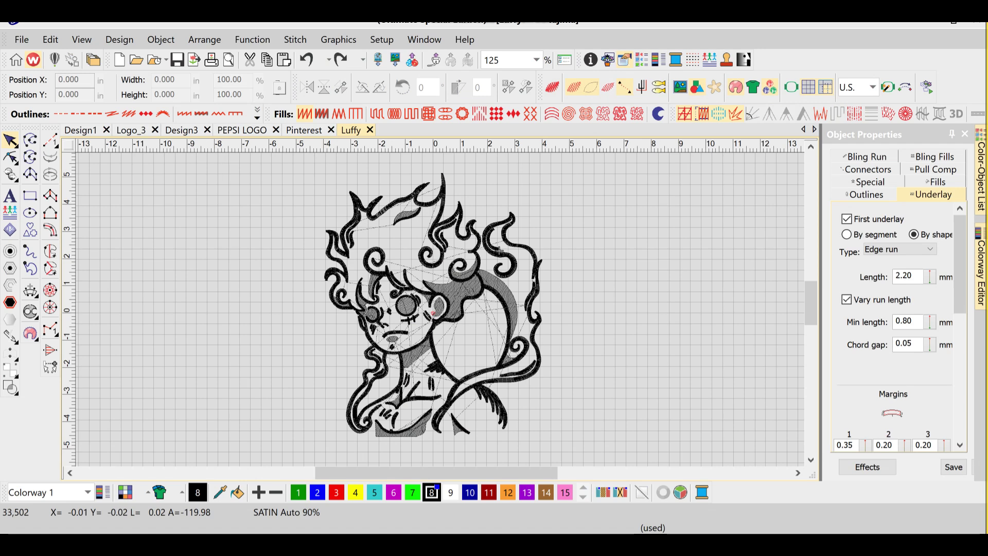
pyautogui.scroll(4, 510, 318)
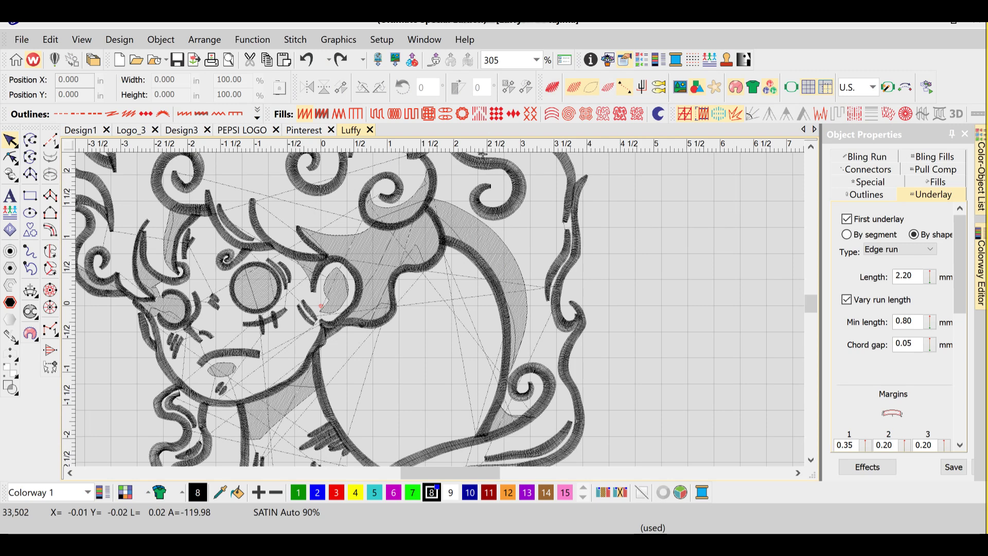
pyautogui.scroll(-5, 483, 154)
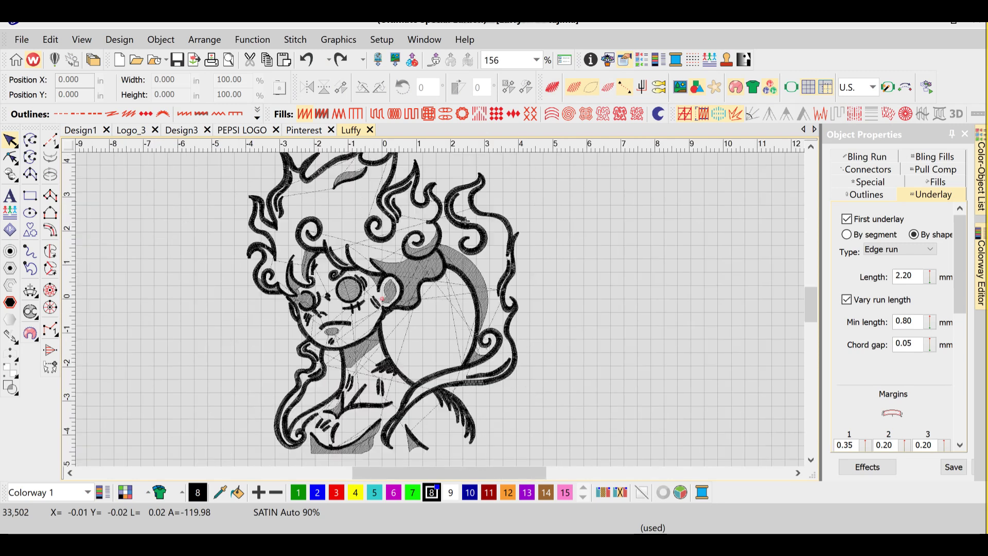
pyautogui.scroll(4, 464, 256)
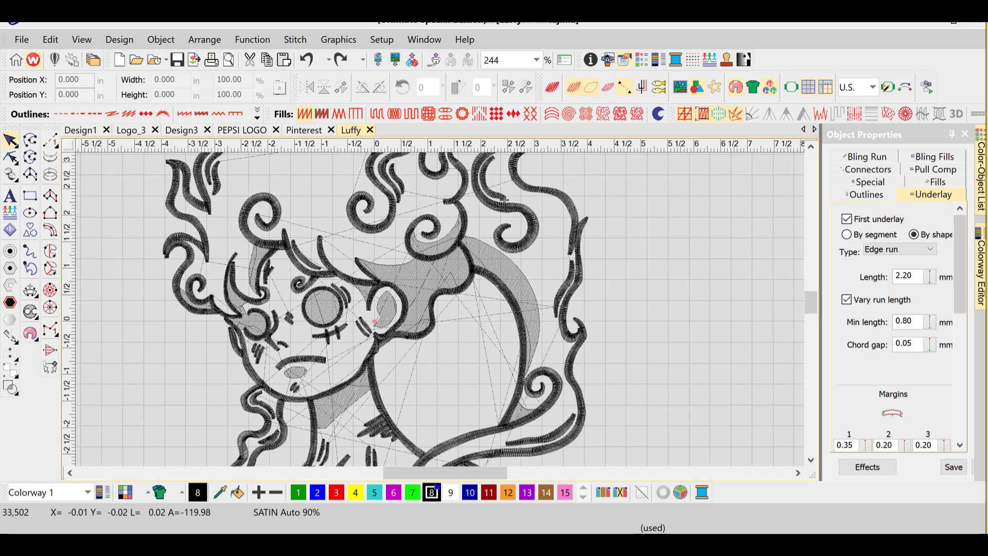
pyautogui.scroll(-2, 503, 199)
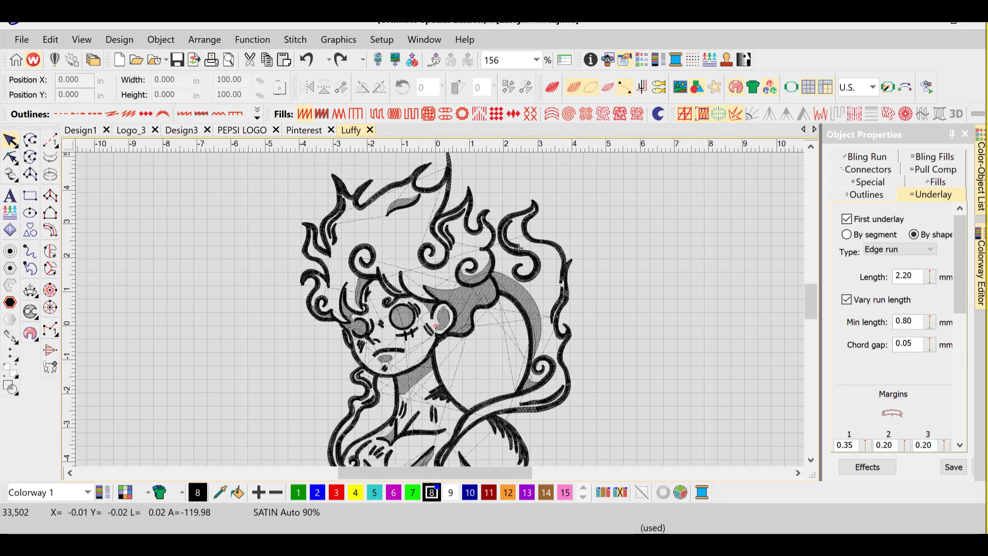
# Step: Select the whole Luffy design and run Select by Stitch Type with Satin
pyautogui.hotkey('ctrl', 'a')
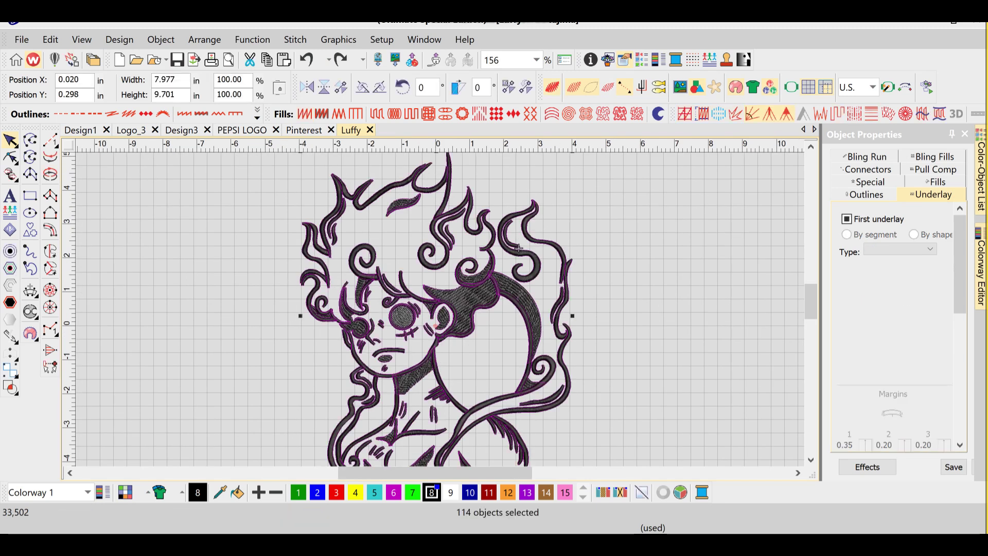
pyautogui.click(50, 39)
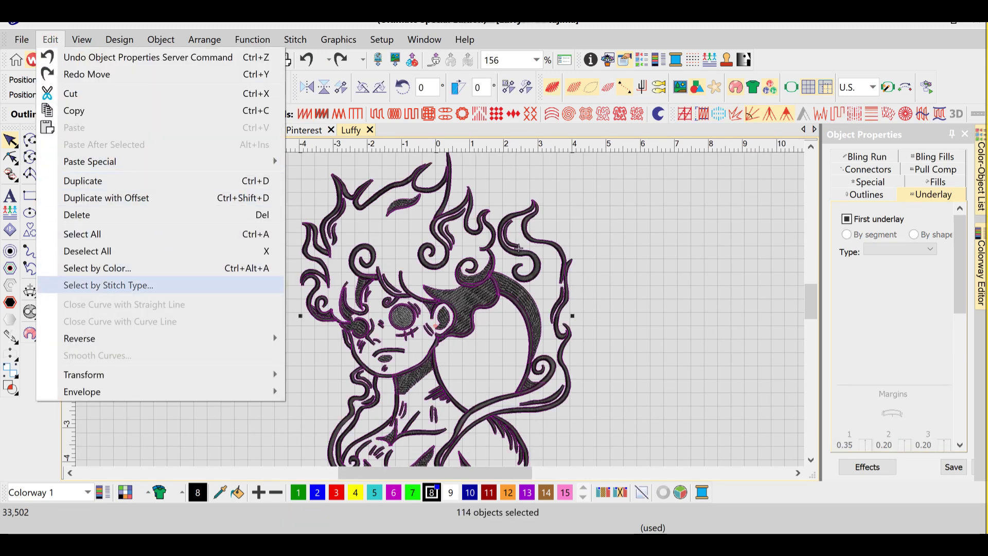
pyautogui.click(108, 285)
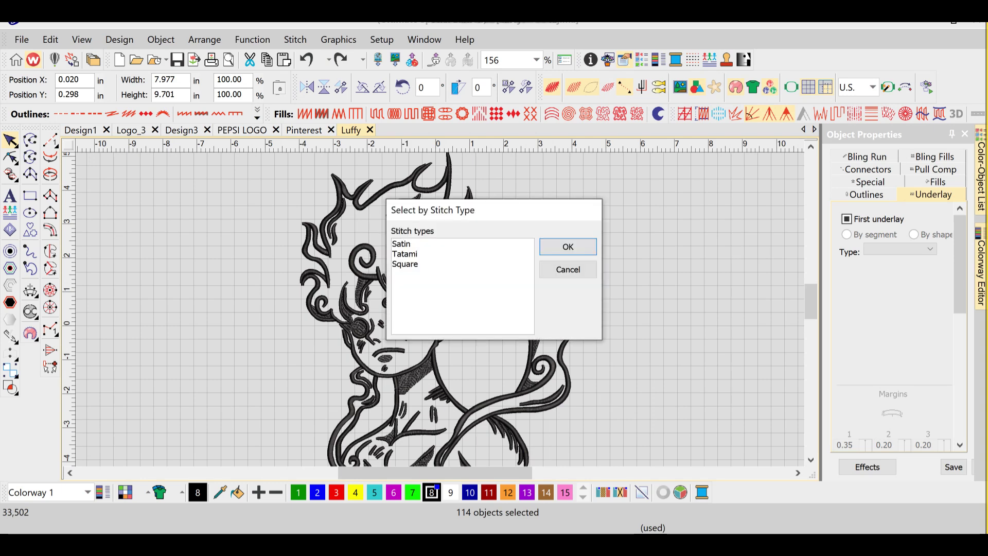
pyautogui.click(401, 244)
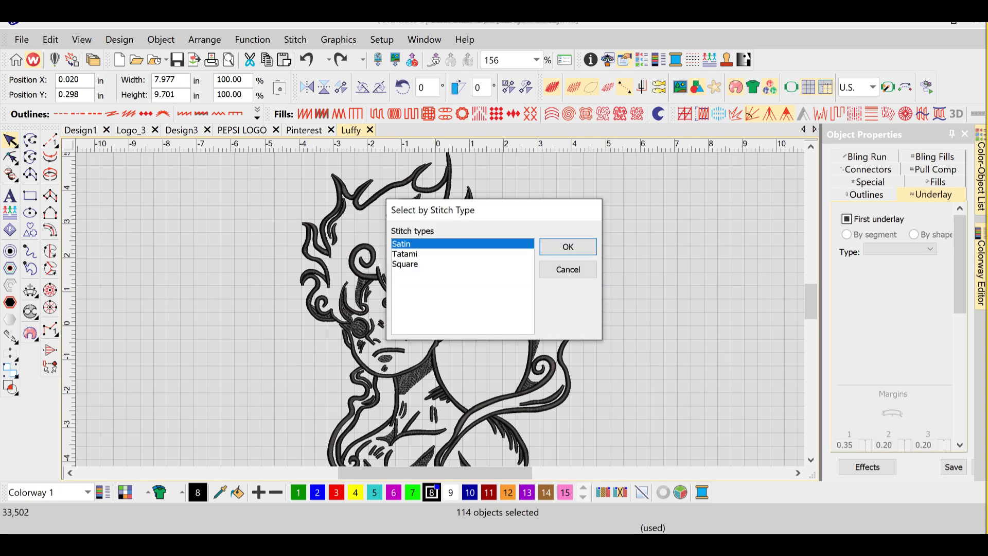
pyautogui.click(568, 246)
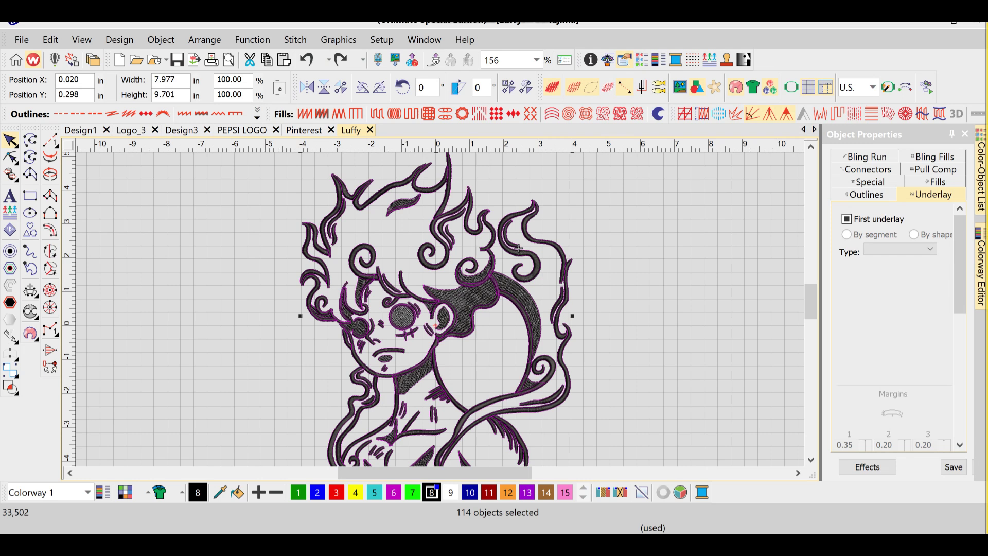
# Step: Branch the selected objects, with the entry point at the chest fill's lower-left corner and the exit point at the tallest hair tip
pyautogui.press('i')
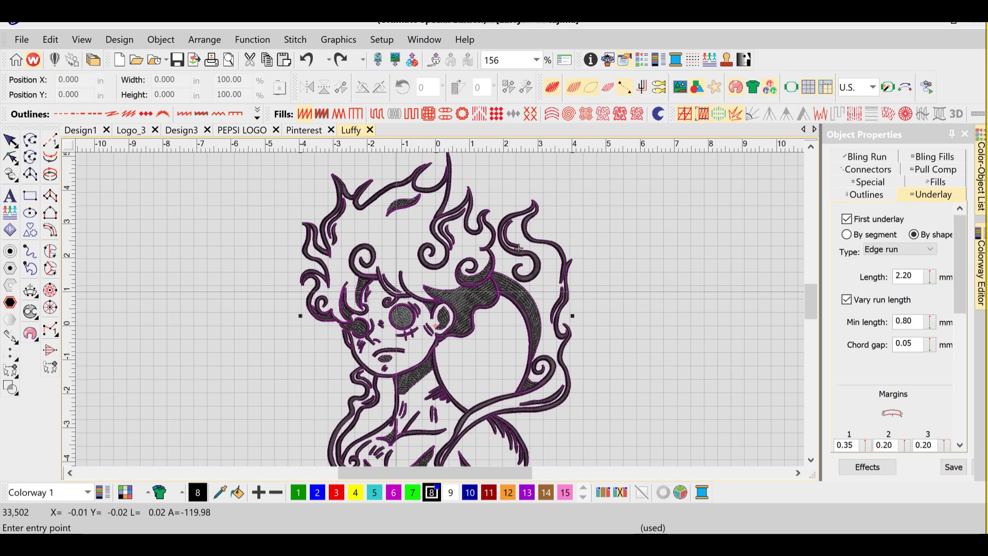
pyautogui.scroll(-1, 346, 225)
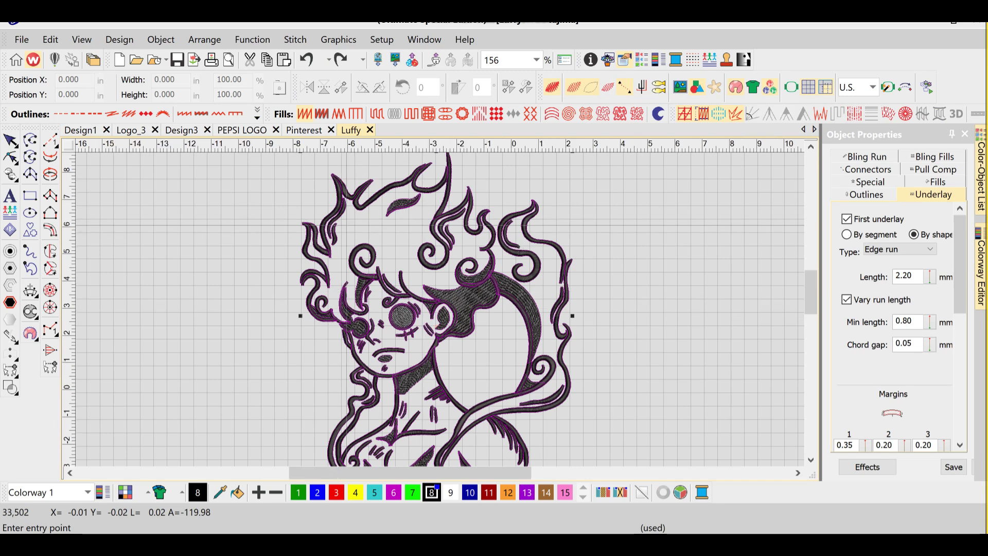
pyautogui.scroll(-3, 441, 257)
pyautogui.scroll(3, 440, 309)
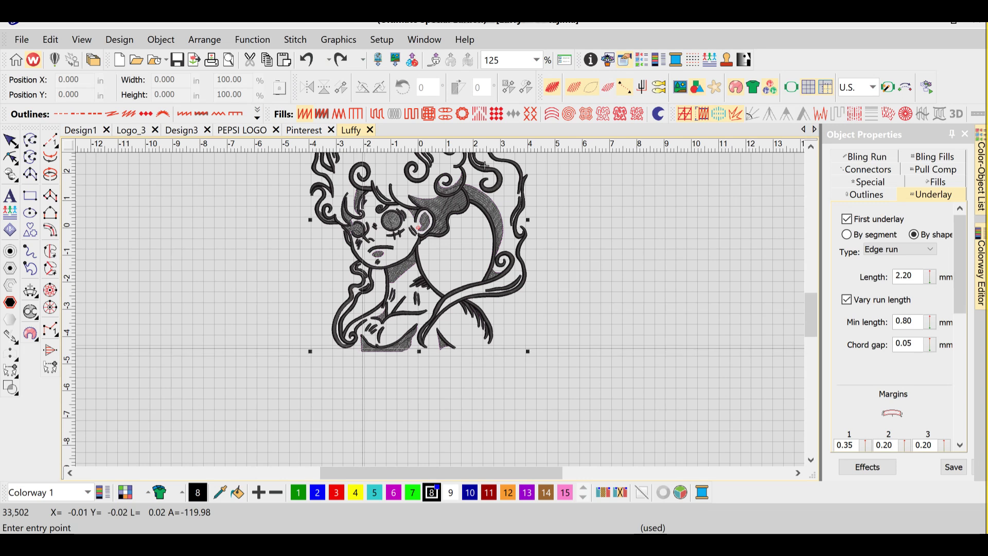
pyautogui.click(363, 348)
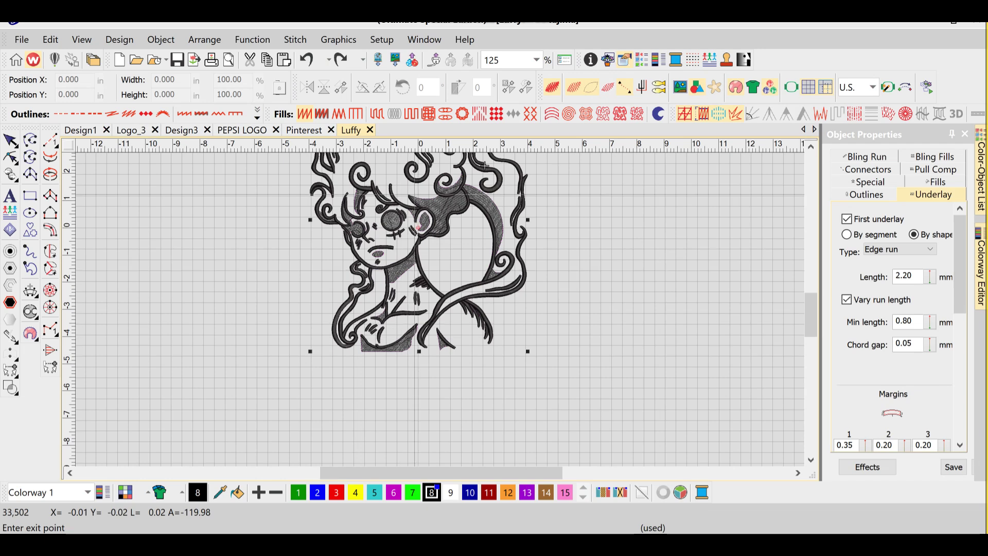
pyautogui.scroll(3, 457, 233)
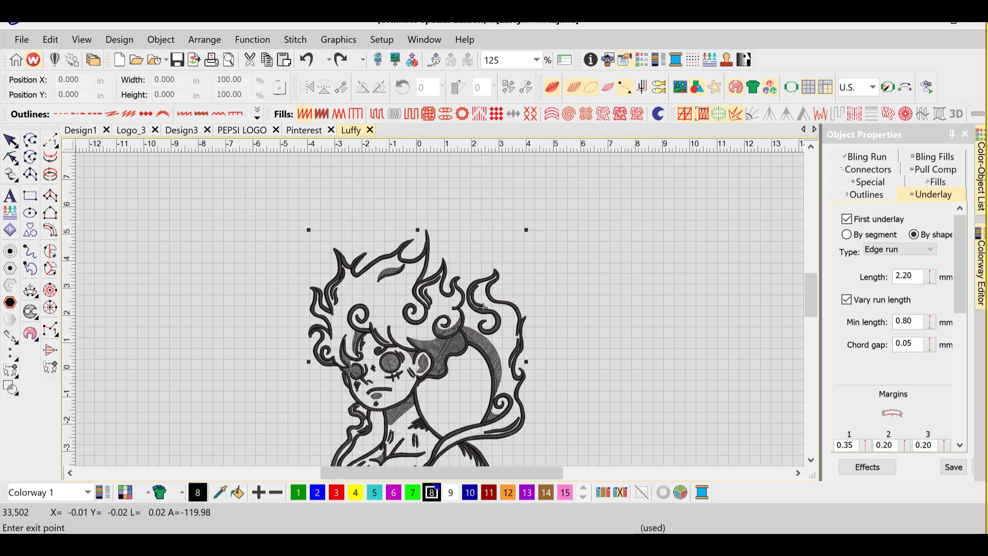
pyautogui.click(426, 230)
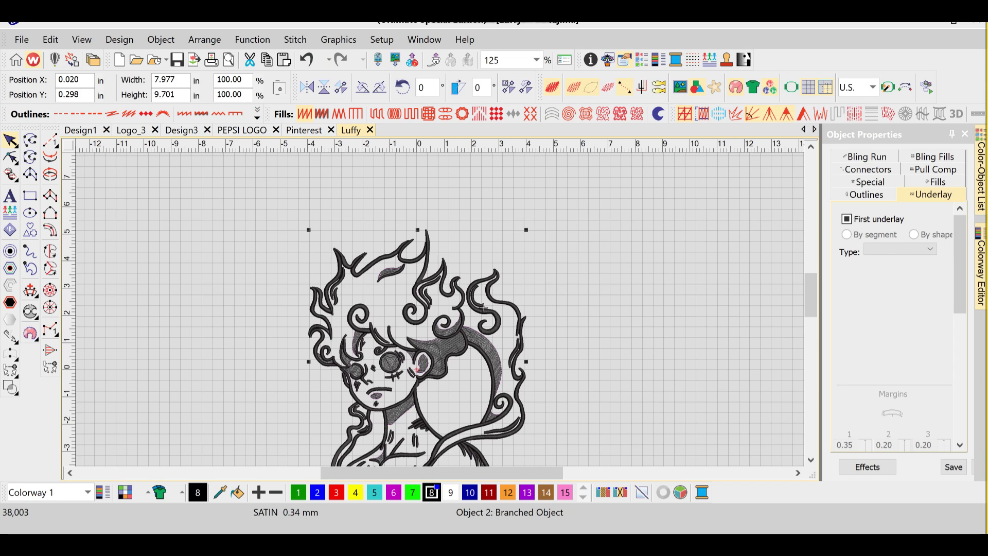
# Step: Inspect the branched design in stitch view, examine its lower chest fills in TrueView, and deselect it
pyautogui.press('t')
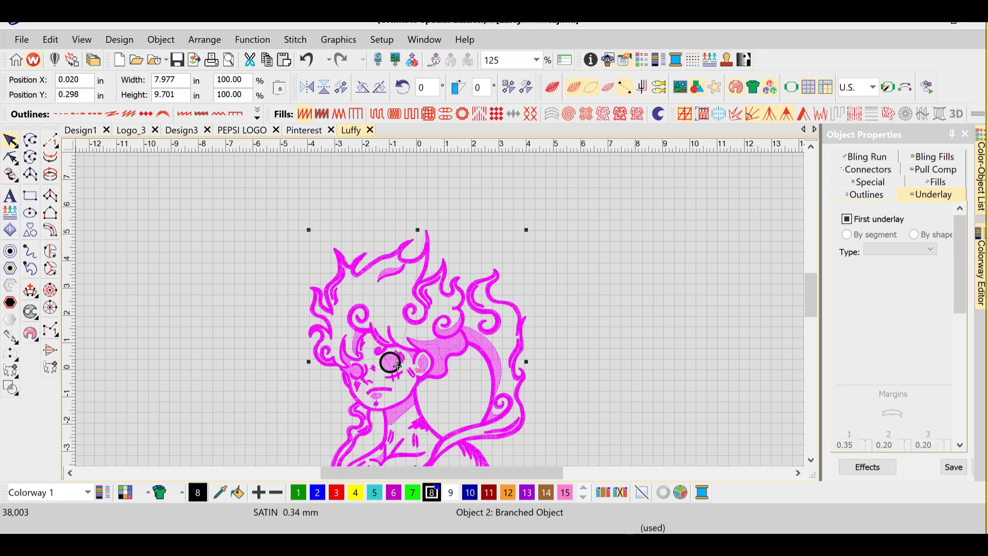
pyautogui.scroll(-1, 397, 366)
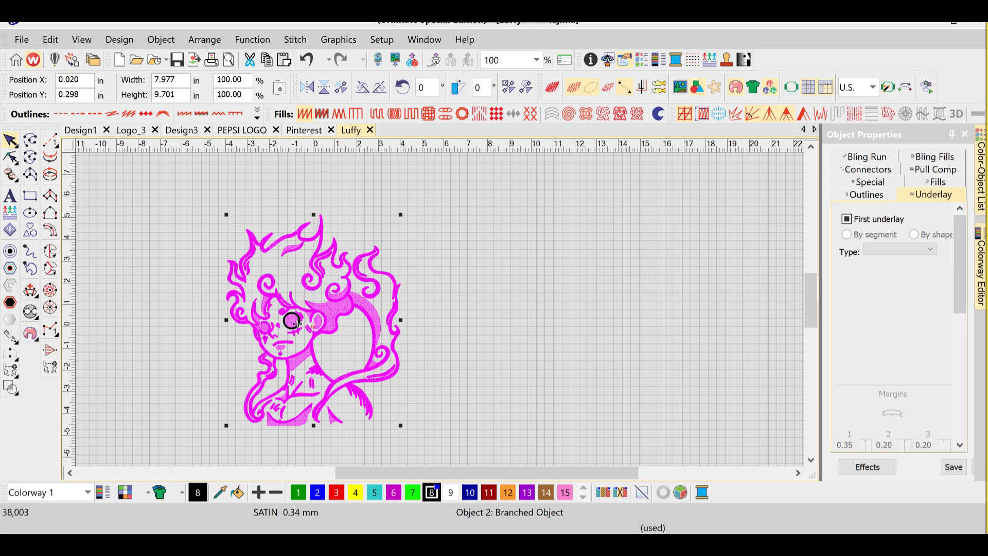
pyautogui.scroll(4, 292, 320)
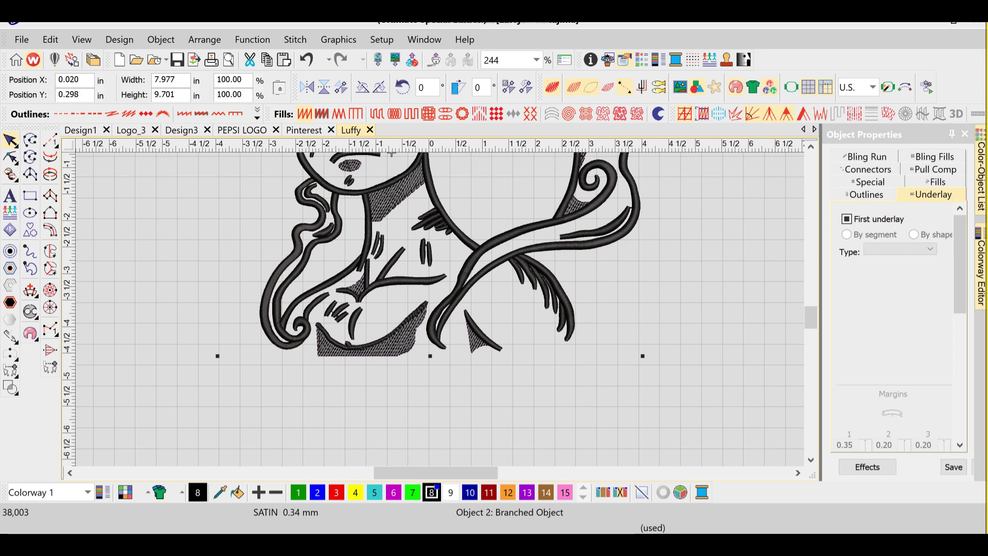
pyautogui.scroll(3, 414, 346)
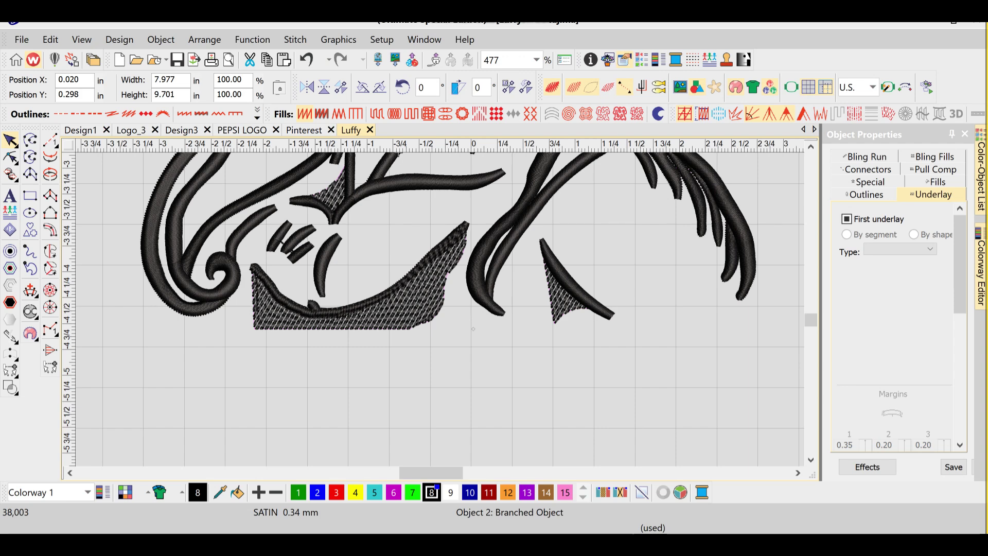
pyautogui.scroll(-2, 217, 216)
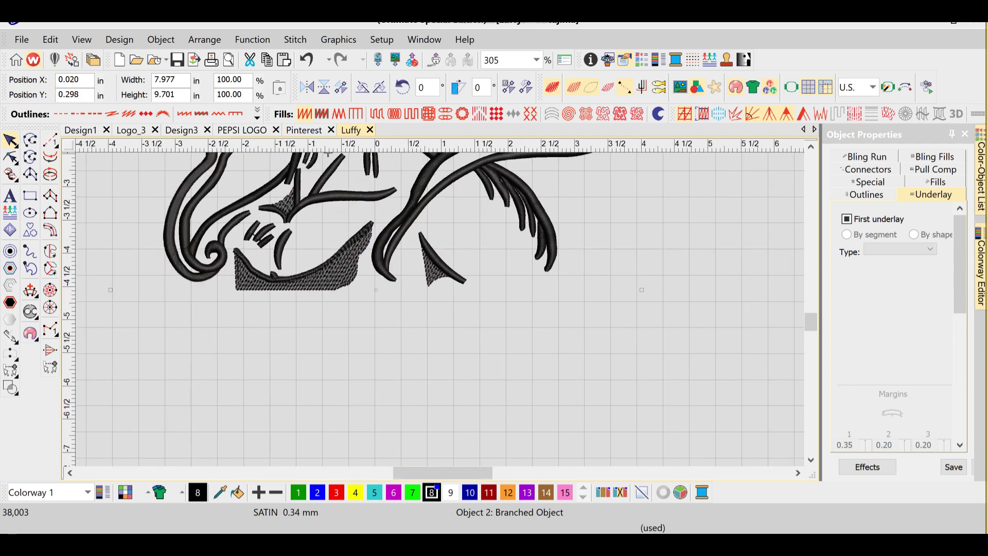
pyautogui.press('Escape')
pyautogui.scroll(4, 219, 227)
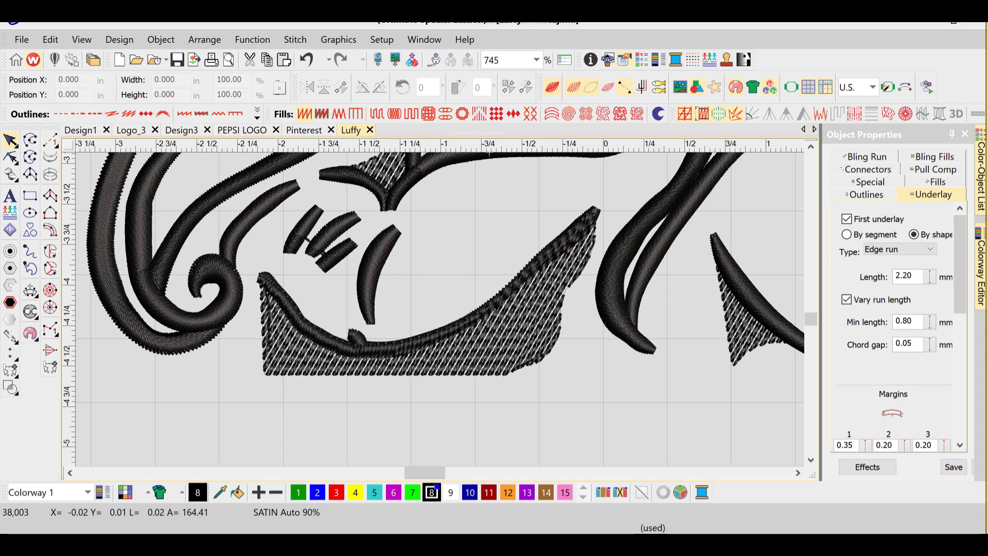
# Step: Check the branched object's Fills properties, deselect it, and examine the stitching around the neck and chest
pyautogui.hotkey('ctrl', 'a')
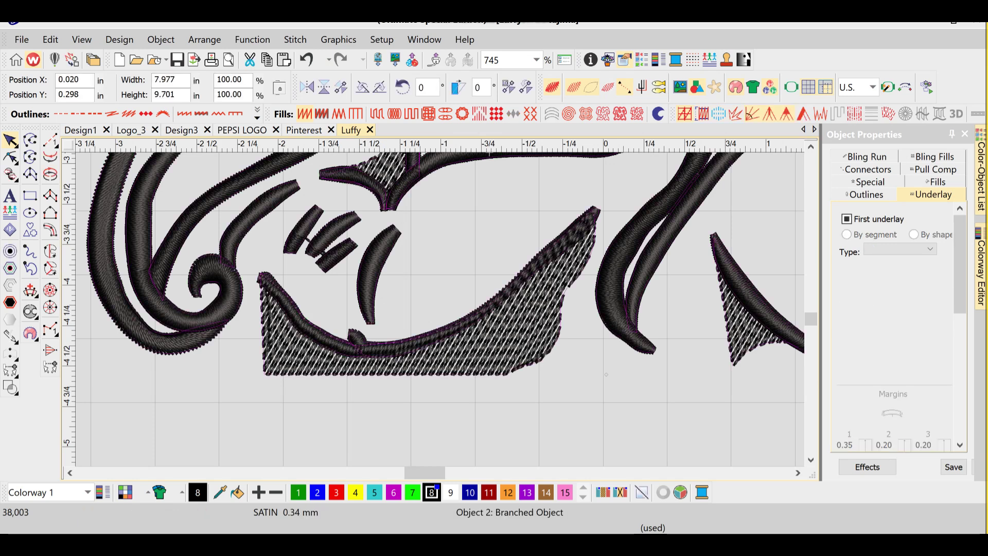
pyautogui.press('Escape')
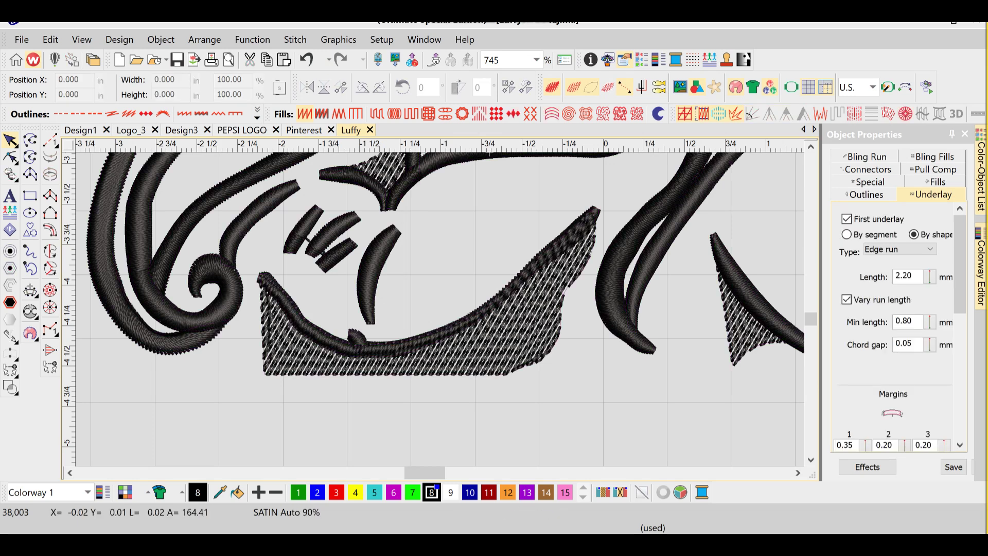
pyautogui.hotkey('ctrl', 'a')
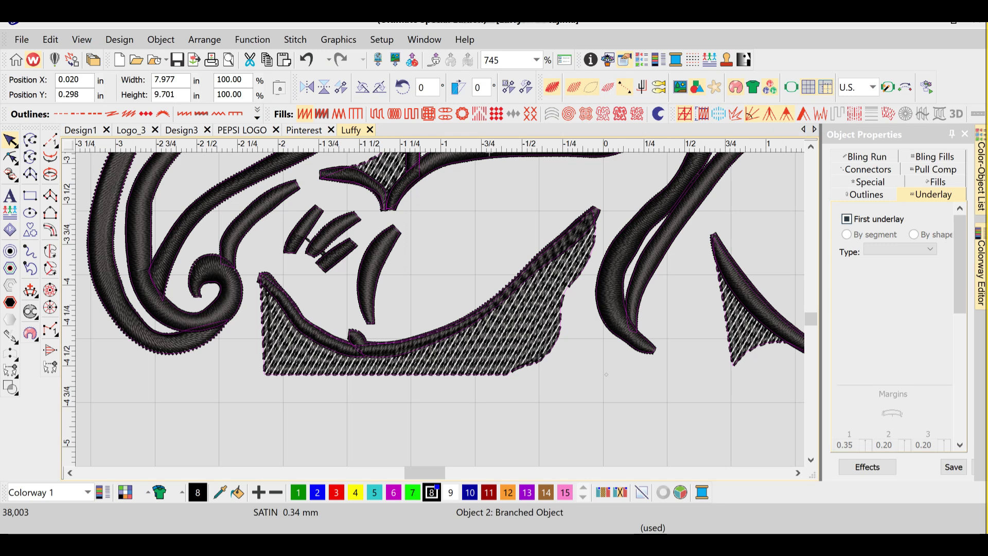
pyautogui.click(936, 182)
pyautogui.press('Escape')
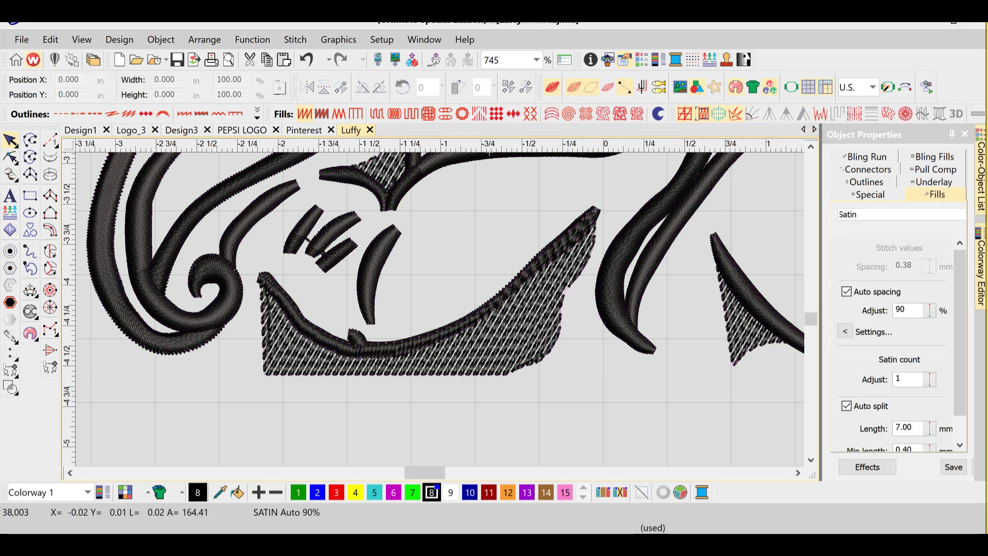
pyautogui.scroll(-3, 483, 154)
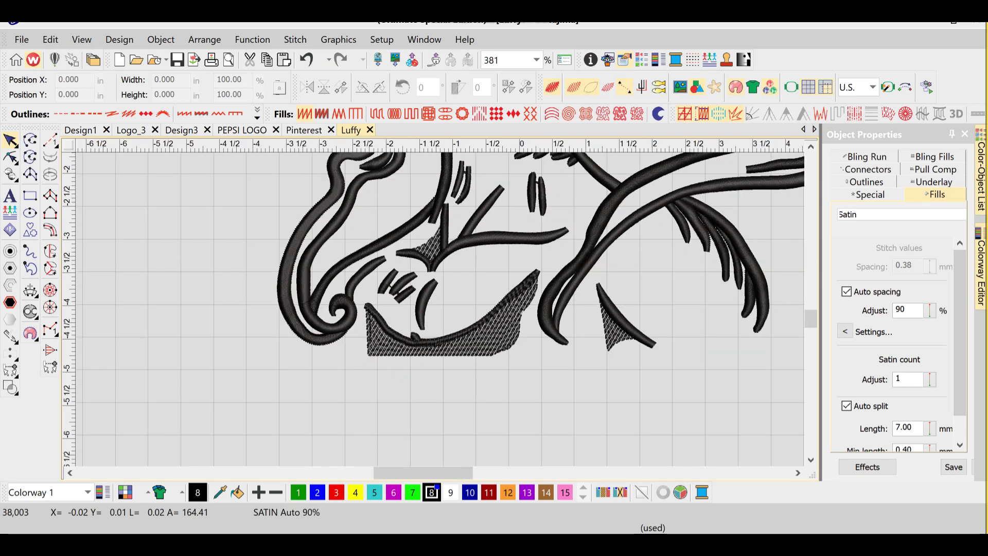
pyautogui.scroll(-2, 483, 154)
pyautogui.scroll(2, 465, 154)
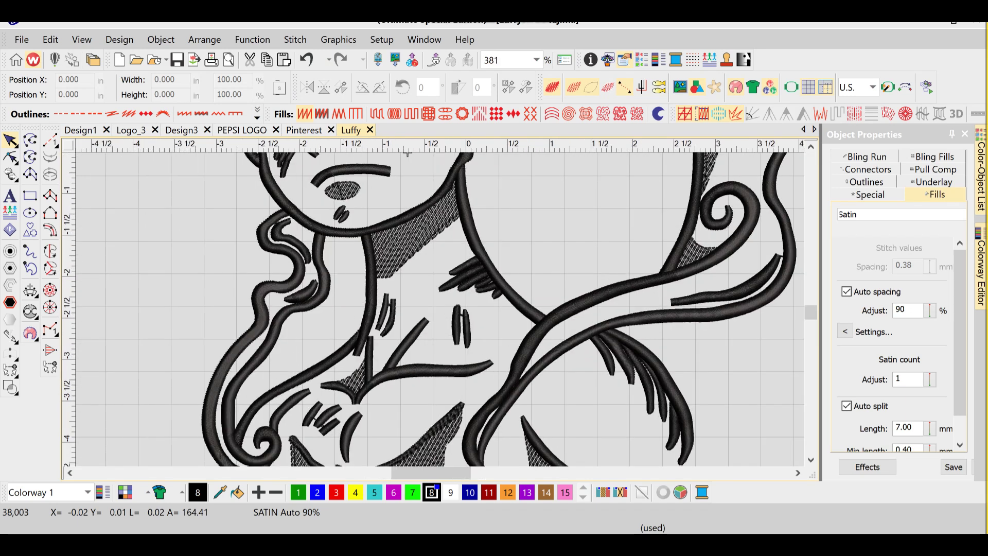
# Step: Undo the branching, check the separate objects by selecting them all, deselect them, and view the travel stitches without TrueView
pyautogui.hotkey('ctrl', 'a')
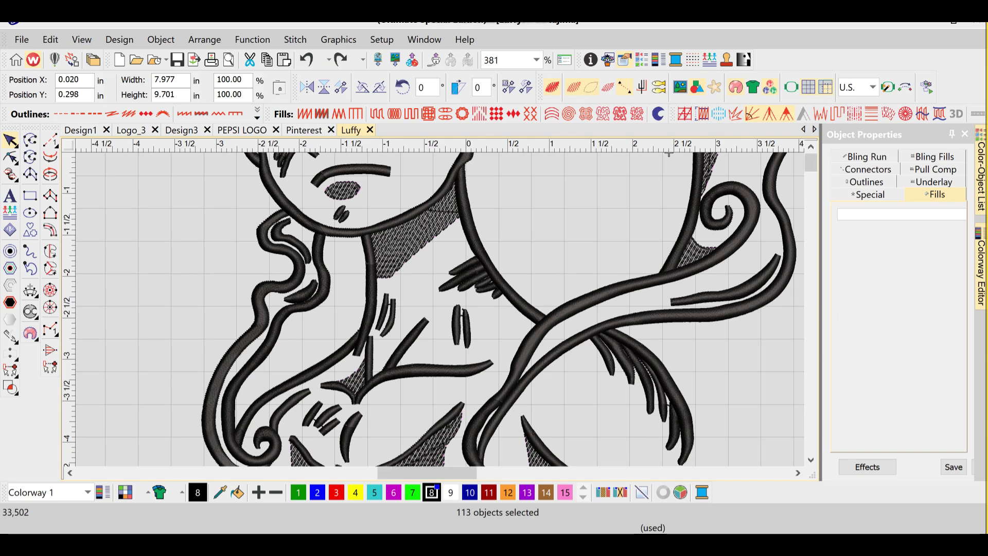
pyautogui.scroll(-2, 610, 154)
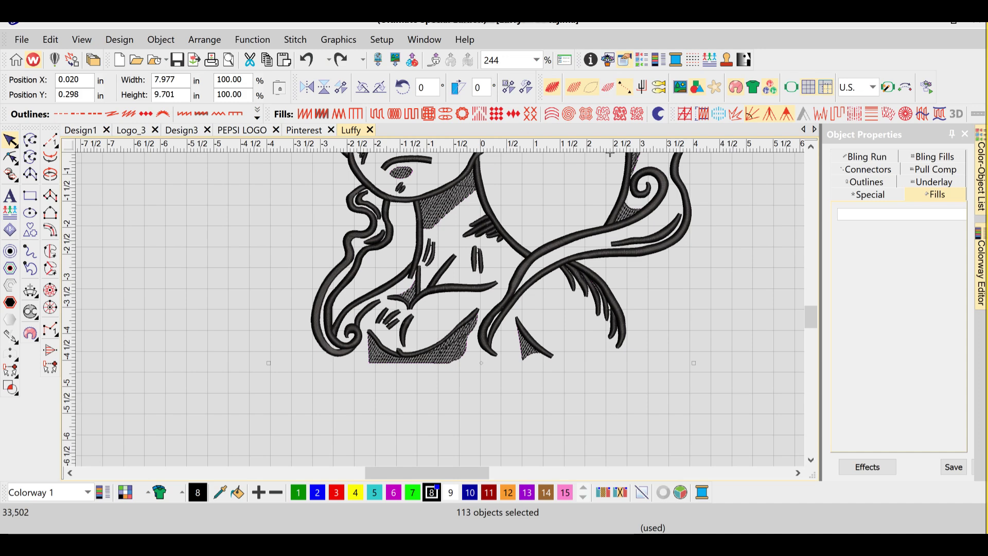
pyautogui.click(432, 407)
pyautogui.scroll(4, 446, 359)
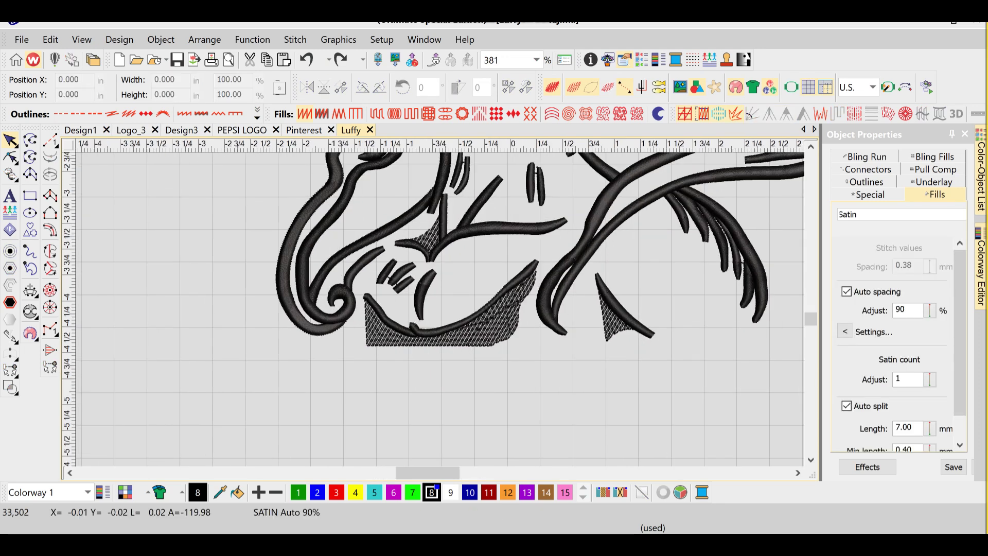
pyautogui.scroll(-4, 447, 357)
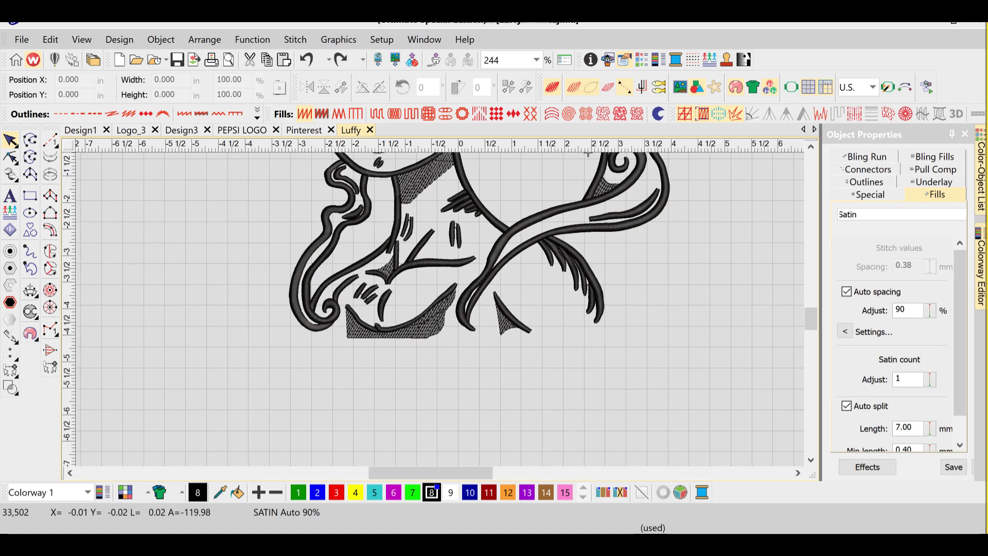
pyautogui.scroll(-3, 528, 153)
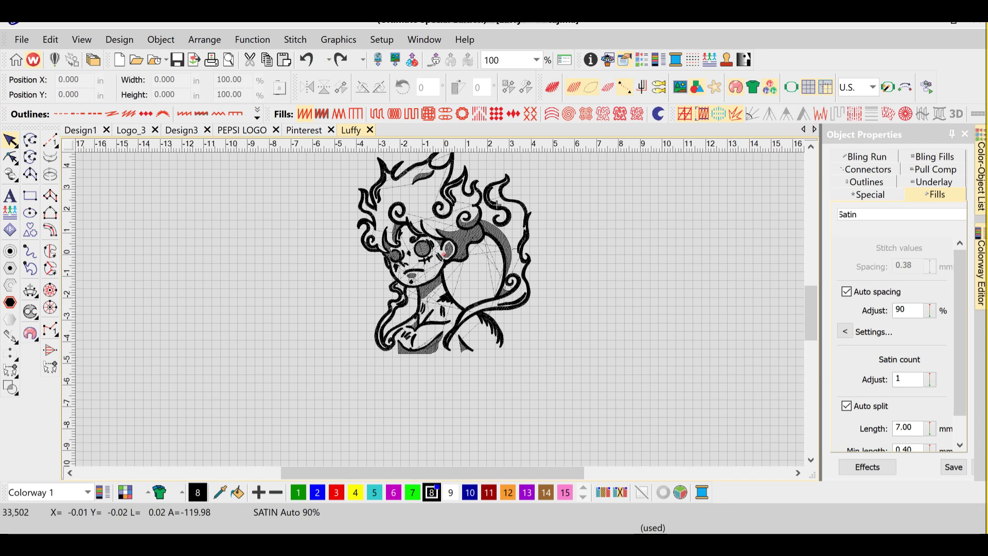
# Step: Examine Luffy's hair stitching and step backward through the stitch sequence to the tip of the separate flame-shaped strand beside the hat
pyautogui.scroll(-1, 498, 204)
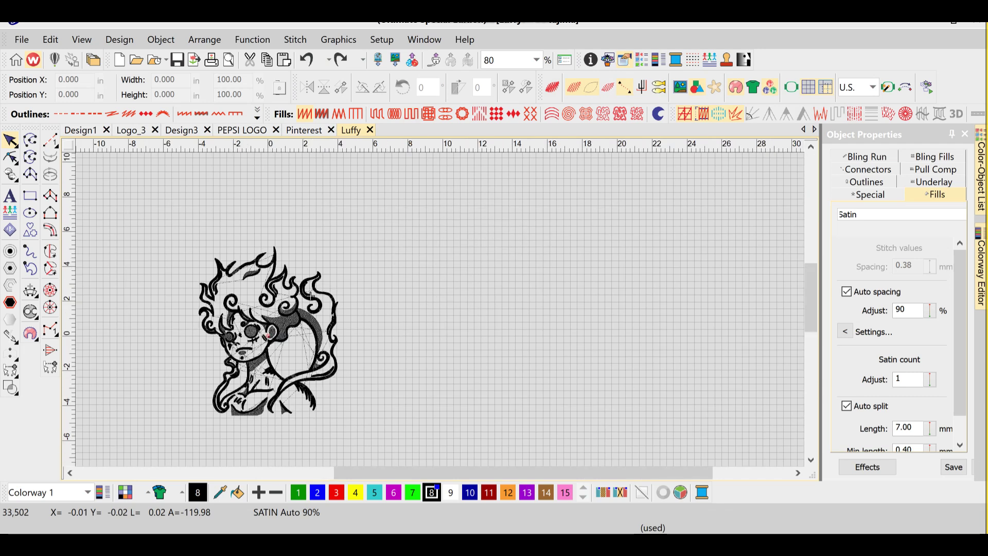
pyautogui.scroll(1, 310, 295)
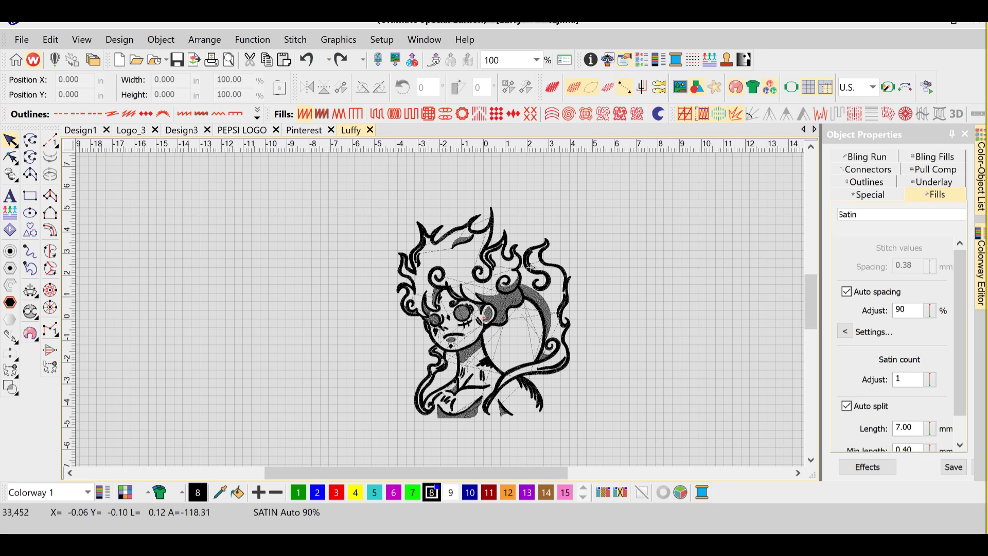
pyautogui.scroll(4, 535, 269)
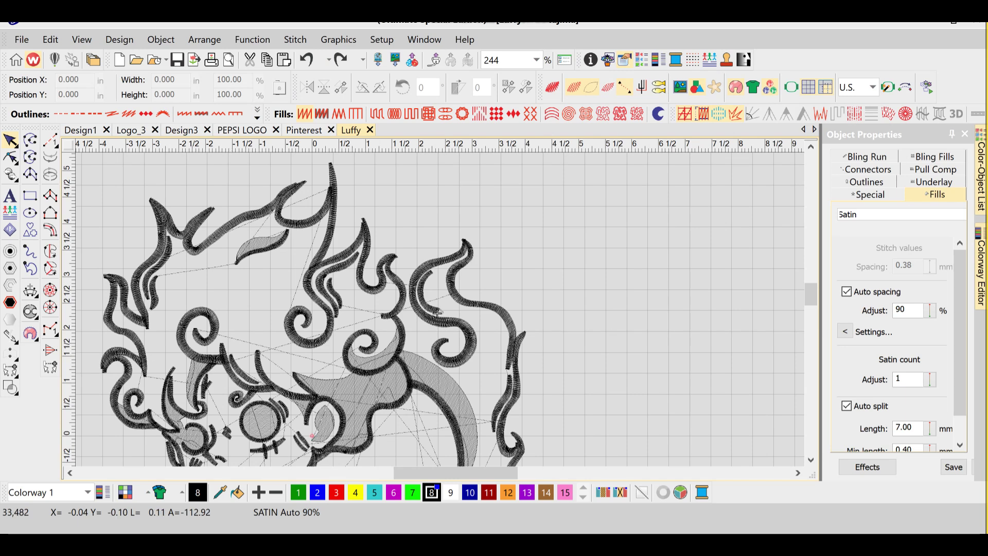
pyautogui.press('Up')
pyautogui.press('Up')
pyautogui.press('Up')
pyautogui.press('Up')
pyautogui.press('Up')
pyautogui.press('Up')
pyautogui.press('Up')
pyautogui.press('Up')
pyautogui.press('Up')
pyautogui.press('Up')
pyautogui.press('Up')
pyautogui.press('Up')
pyautogui.press('Up')
pyautogui.press('Up')
pyautogui.press('Up')
pyautogui.press('Up')
pyautogui.press('Up')
pyautogui.press('Up')
pyautogui.press('Up')
pyautogui.press('Up')
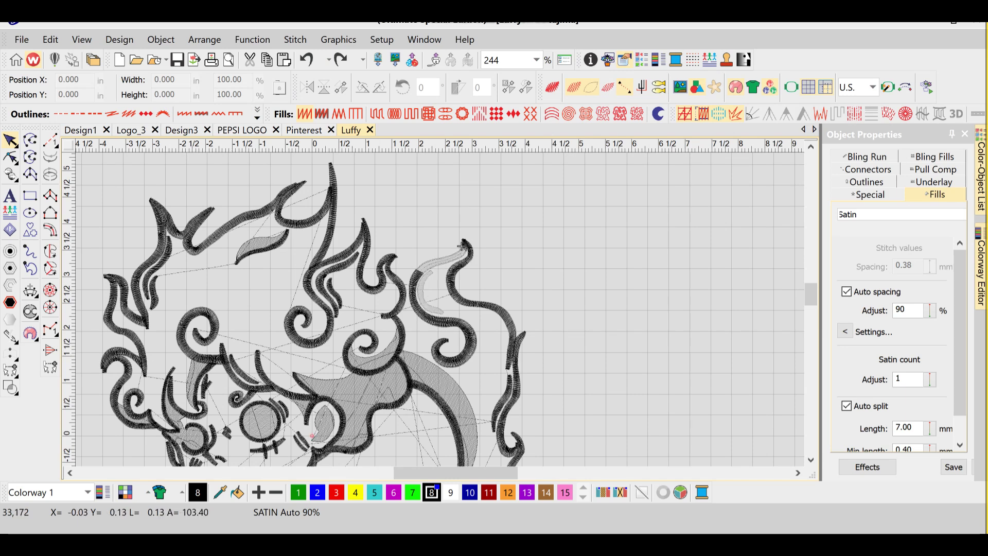
# Step: Trace the travel path between the hair strands and step backward through the stitching to the middle of the upper-left hair outline
pyautogui.moveTo(416, 299)
pyautogui.mouseDown()
pyautogui.moveTo(432, 315)
pyautogui.moveTo(459, 318)
pyautogui.moveTo(477, 341)
pyautogui.moveTo(455, 367)
pyautogui.moveTo(434, 357)
pyautogui.moveTo(430, 319)
pyautogui.mouseUp()
pyautogui.moveTo(391, 289)
pyautogui.mouseDown()
pyautogui.moveTo(358, 268)
pyautogui.moveTo(364, 245)
pyautogui.moveTo(362, 261)
pyautogui.moveTo(383, 266)
pyautogui.moveTo(358, 276)
pyautogui.moveTo(393, 260)
pyautogui.moveTo(402, 280)
pyautogui.moveTo(405, 302)
pyautogui.moveTo(388, 316)
pyautogui.moveTo(328, 278)
pyautogui.moveTo(331, 304)
pyautogui.moveTo(316, 282)
pyautogui.moveTo(358, 252)
pyautogui.moveTo(335, 265)
pyautogui.moveTo(324, 300)
pyautogui.moveTo(311, 280)
pyautogui.moveTo(363, 235)
pyautogui.moveTo(327, 324)
pyautogui.moveTo(312, 339)
pyautogui.moveTo(295, 318)
pyautogui.moveTo(328, 337)
pyautogui.moveTo(300, 313)
pyautogui.moveTo(326, 194)
pyautogui.moveTo(313, 215)
pyautogui.moveTo(281, 212)
pyautogui.moveTo(301, 186)
pyautogui.moveTo(289, 226)
pyautogui.moveTo(334, 170)
pyautogui.moveTo(329, 247)
pyautogui.moveTo(330, 165)
pyautogui.moveTo(157, 266)
pyautogui.moveTo(145, 290)
pyautogui.moveTo(281, 243)
pyautogui.mouseUp()
pyautogui.press('Up')
pyautogui.press('Up')
pyautogui.press('Up')
pyautogui.press('Up')
pyautogui.press('Up')
pyautogui.press('Up')
pyautogui.press('Up')
pyautogui.press('Up')
pyautogui.press('Up')
pyautogui.press('Up')
pyautogui.press('Up')
pyautogui.press('Up')
pyautogui.press('Up')
pyautogui.press('Up')
pyautogui.press('Up')
pyautogui.press('Up')
pyautogui.press('Up')
pyautogui.press('Up')
pyautogui.press('Up')
pyautogui.press('Up')
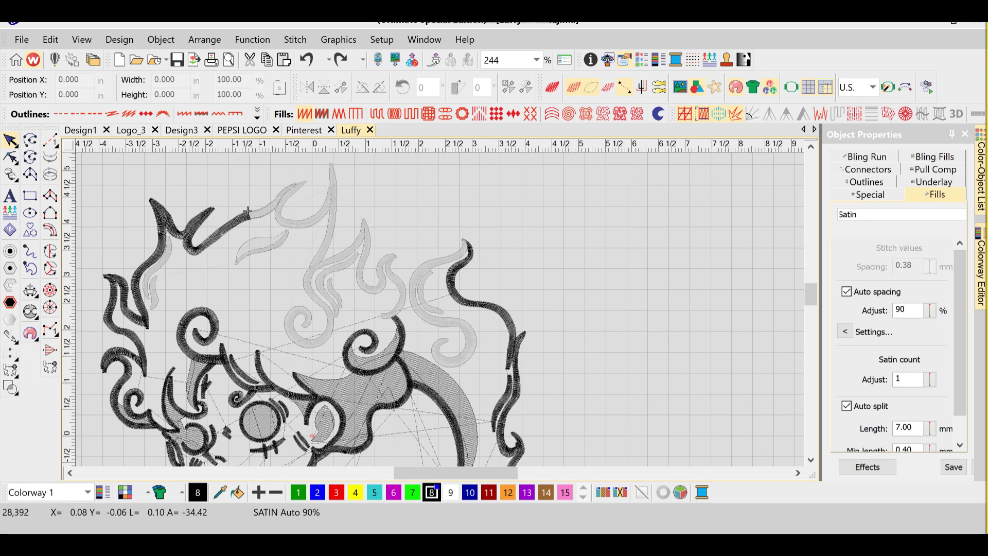
# Step: Step backward through the left hair flames to the curl beside the face, and inspect the stitching sewn up to that point
pyautogui.press('Up')
pyautogui.press('Up')
pyautogui.press('Up')
pyautogui.press('Up')
pyautogui.press('Up')
pyautogui.press('Up')
pyautogui.press('Up')
pyautogui.press('Up')
pyautogui.press('Up')
pyautogui.press('Up')
pyautogui.press('Up')
pyautogui.press('Up')
pyautogui.press('Up')
pyautogui.press('Up')
pyautogui.press('Up')
pyautogui.press('Up')
pyautogui.press('Up')
pyautogui.press('Up')
pyautogui.press('Up')
pyautogui.press('Up')
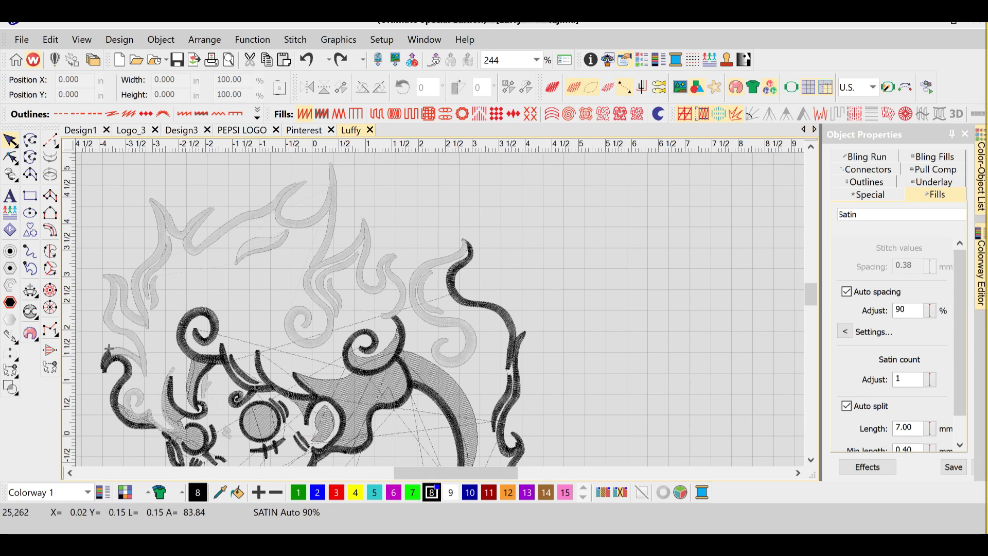
pyautogui.scroll(-8, 435, 306)
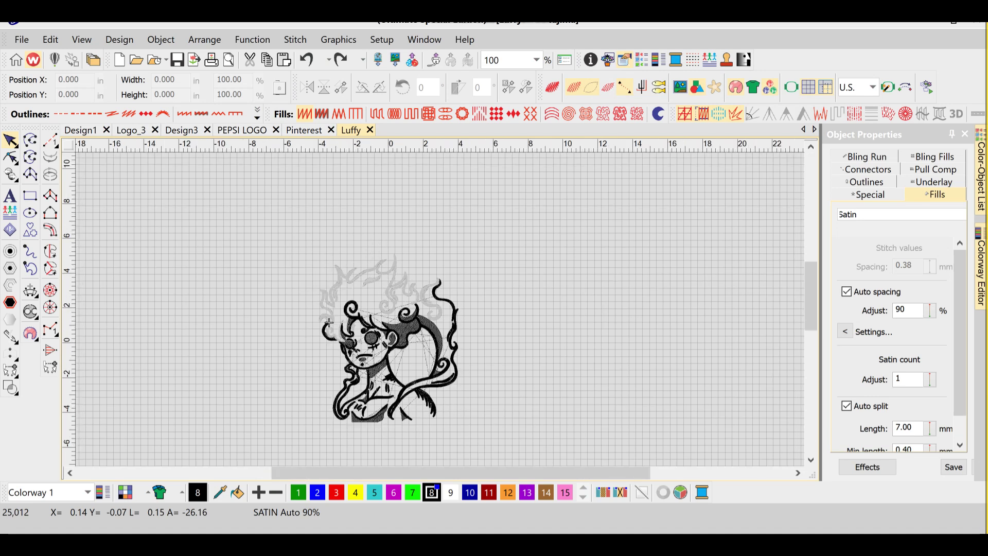
pyautogui.scroll(4, 350, 372)
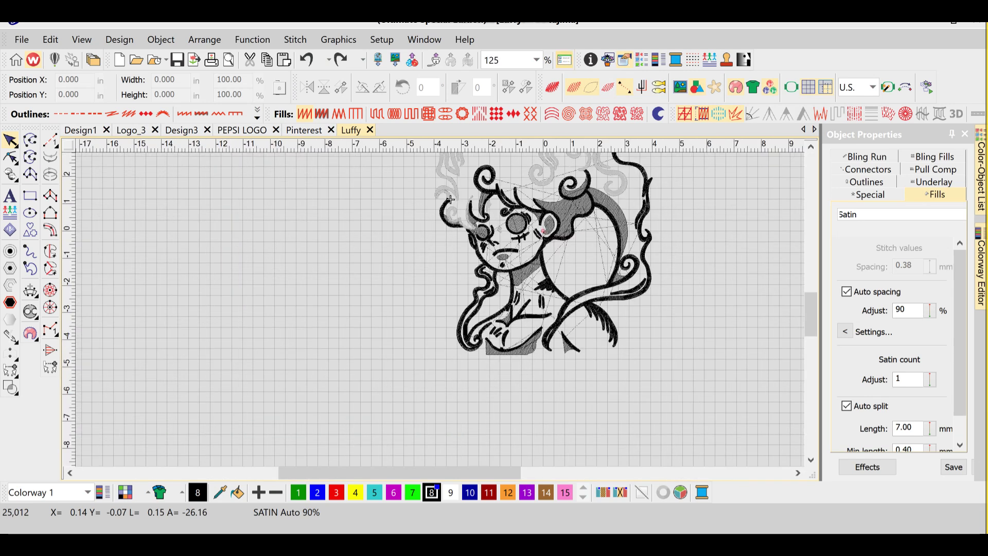